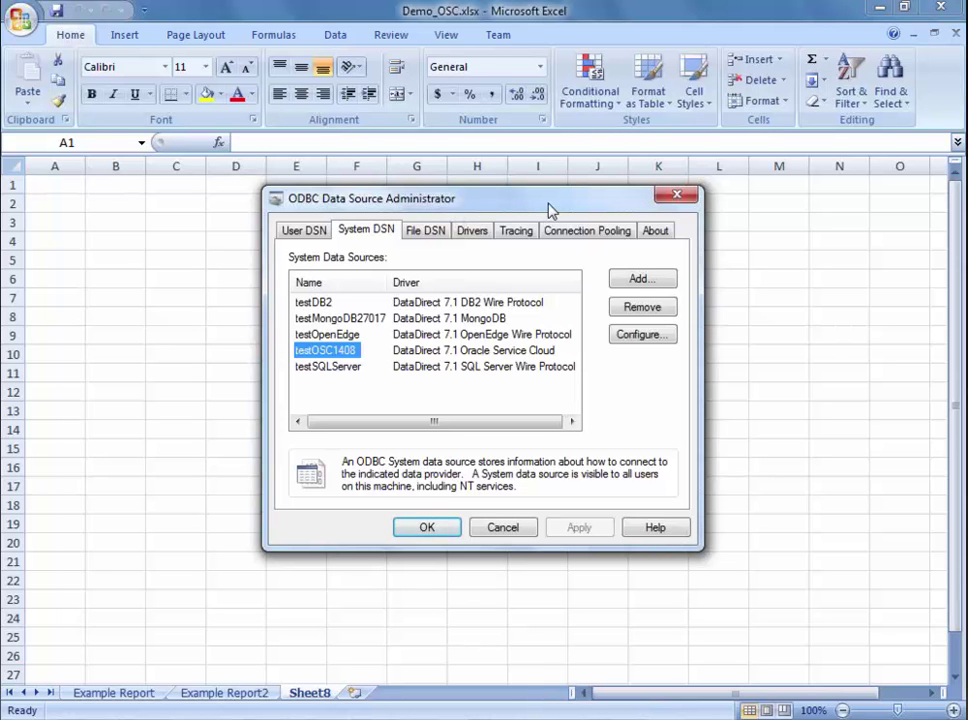
Step: Open the testOSC1408 driver setup (host datadirect1408.pr.rightnow.com) and start a connection test
left_click_drag(538, 205, 544, 199)
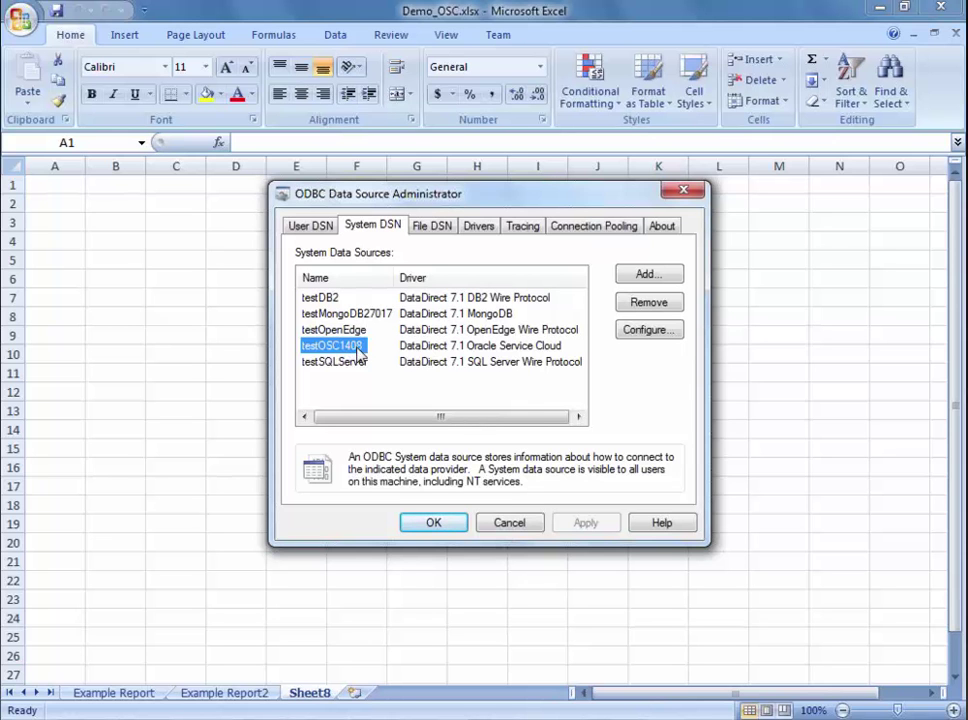
left_click(659, 338)
left_click_drag(557, 145, 582, 112)
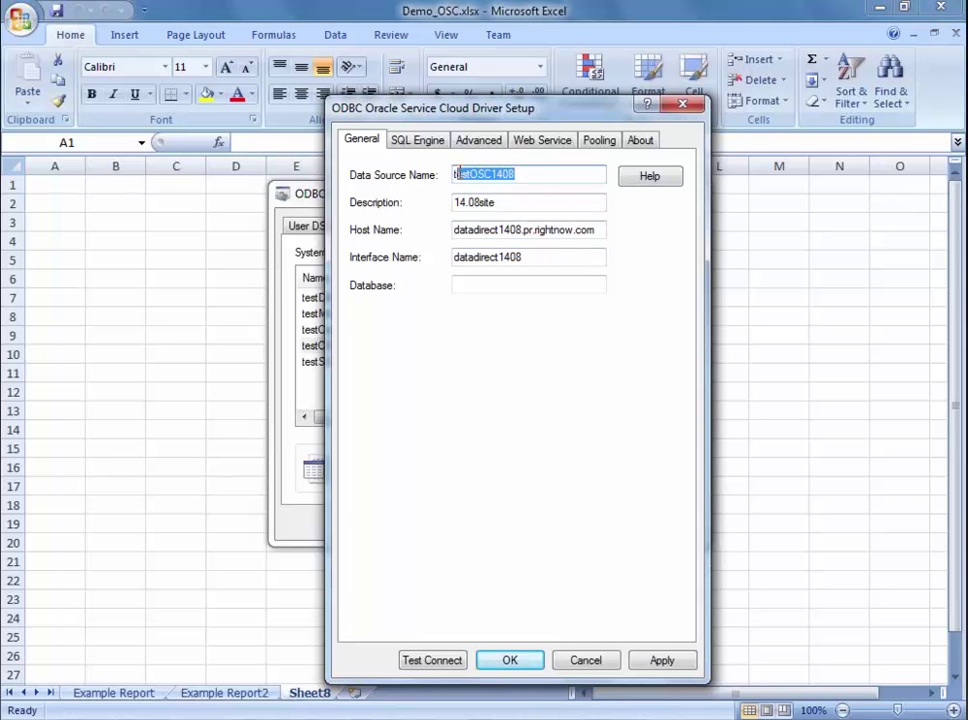
left_click_drag(512, 107, 393, 94)
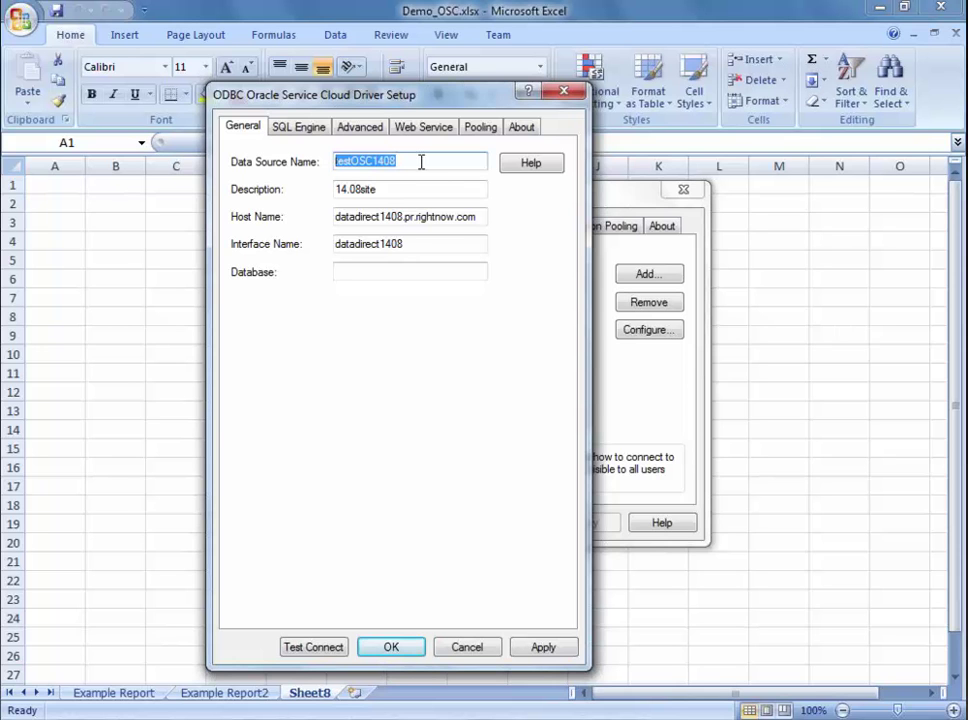
left_click(404, 190)
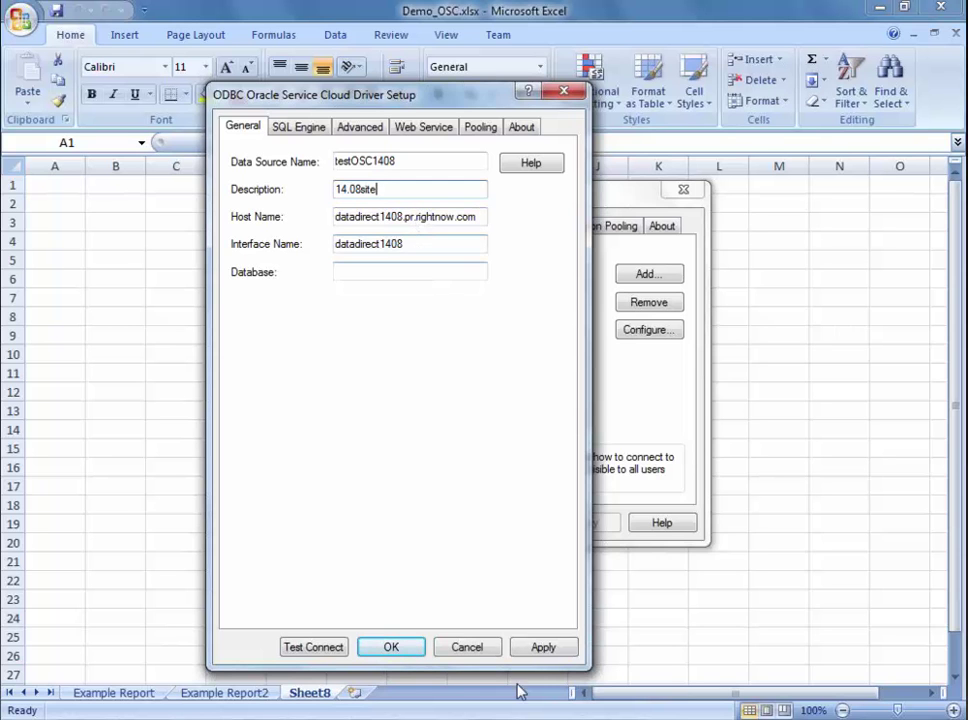
left_click(316, 648)
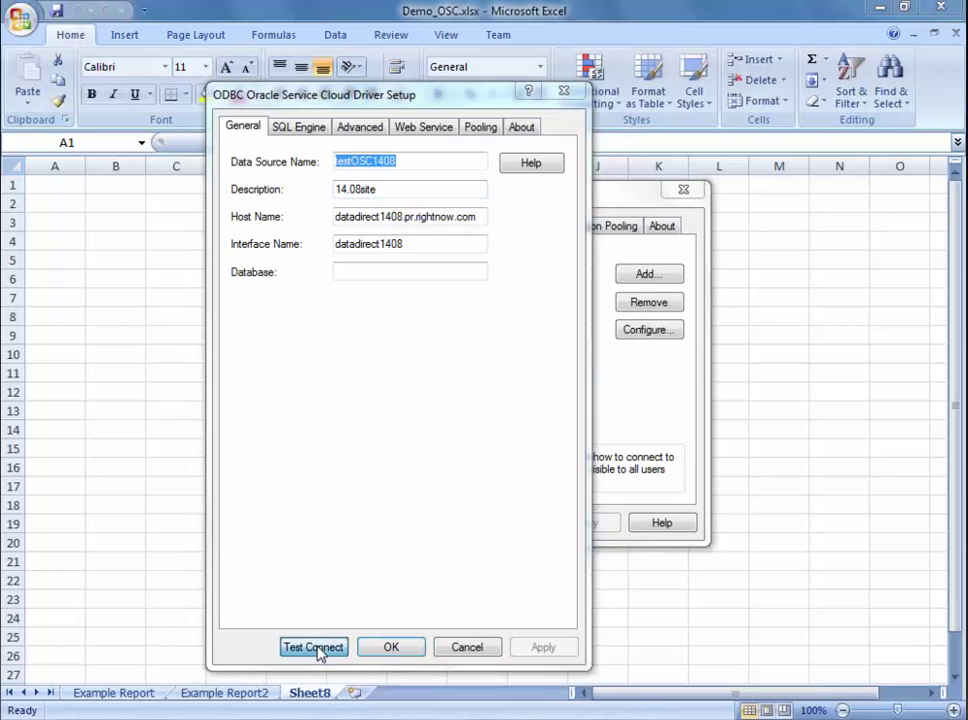
Step: Log on with the account password, confirm 'Connection established!', and save the testOSC1408 settings
left_click(474, 402)
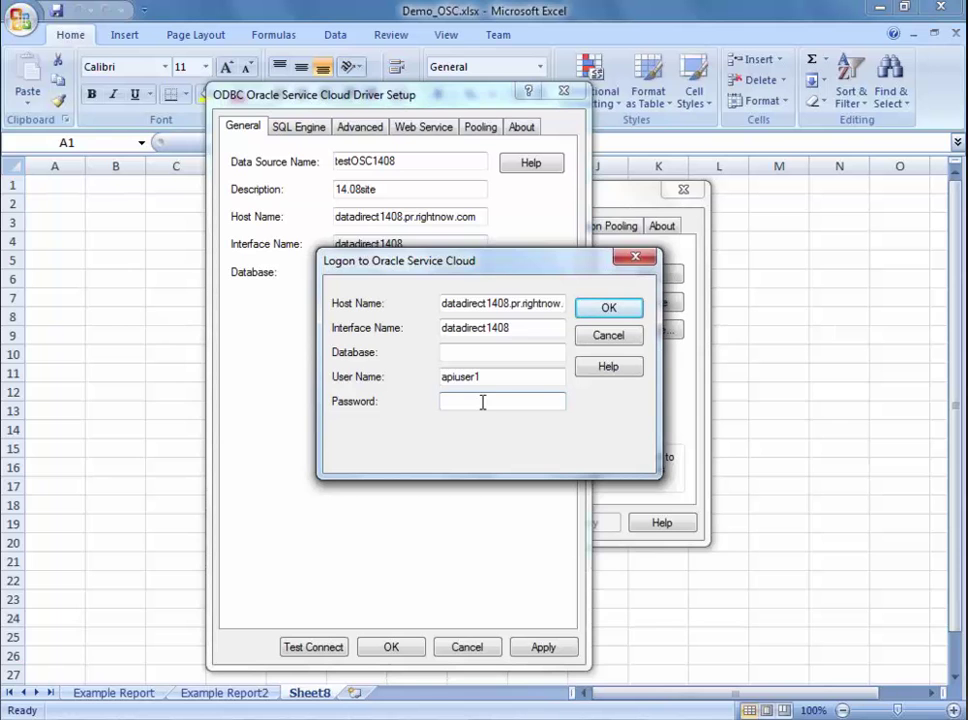
key("ctrl+v")
key("Return")
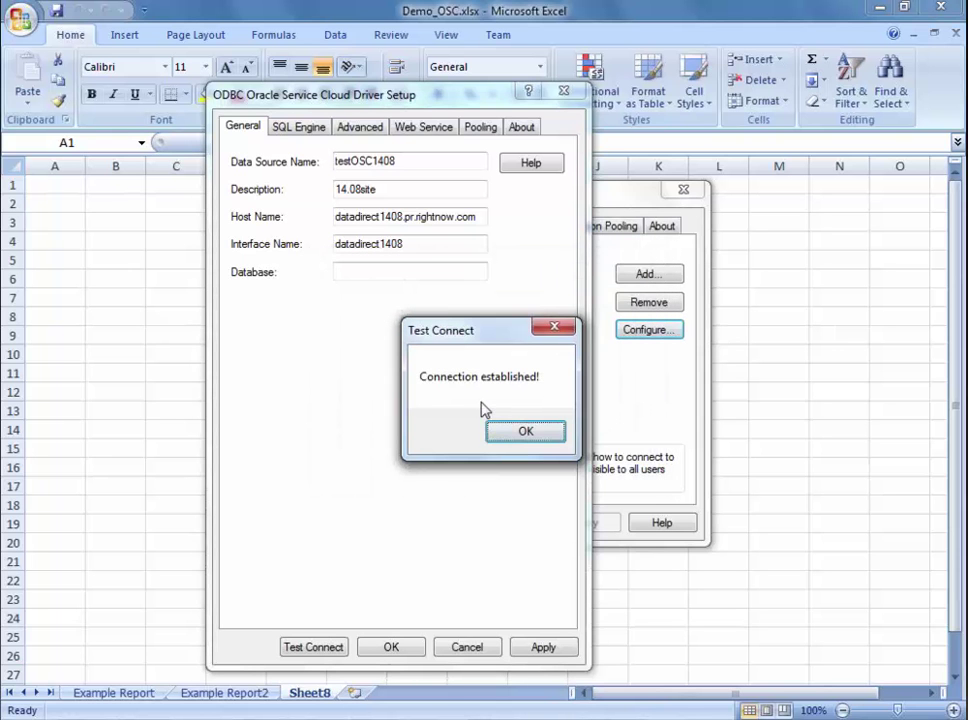
left_click(533, 437)
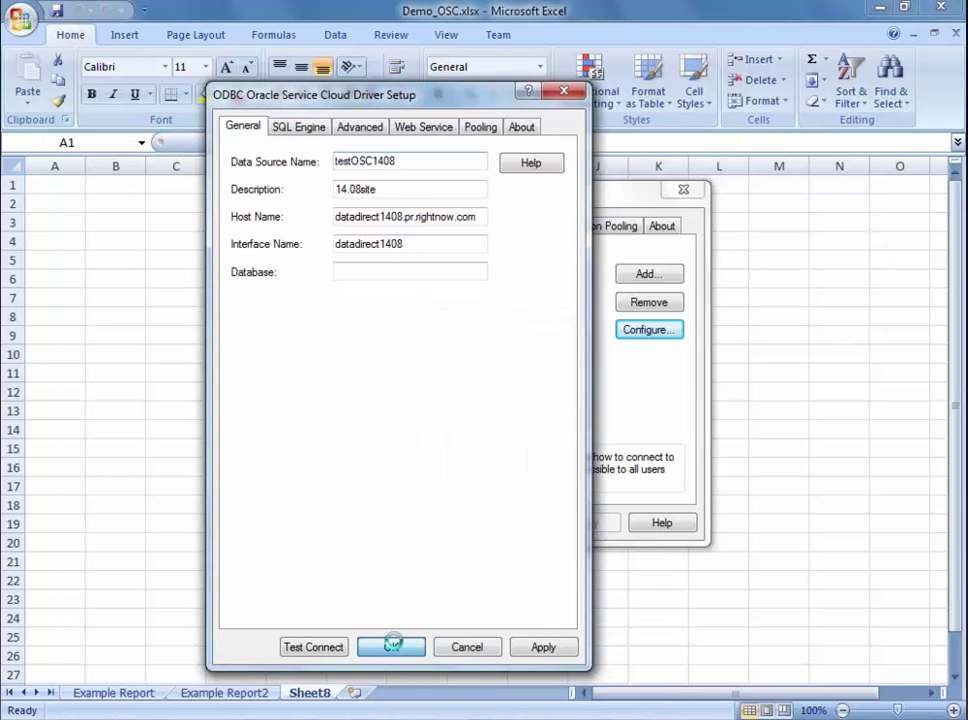
left_click(391, 646)
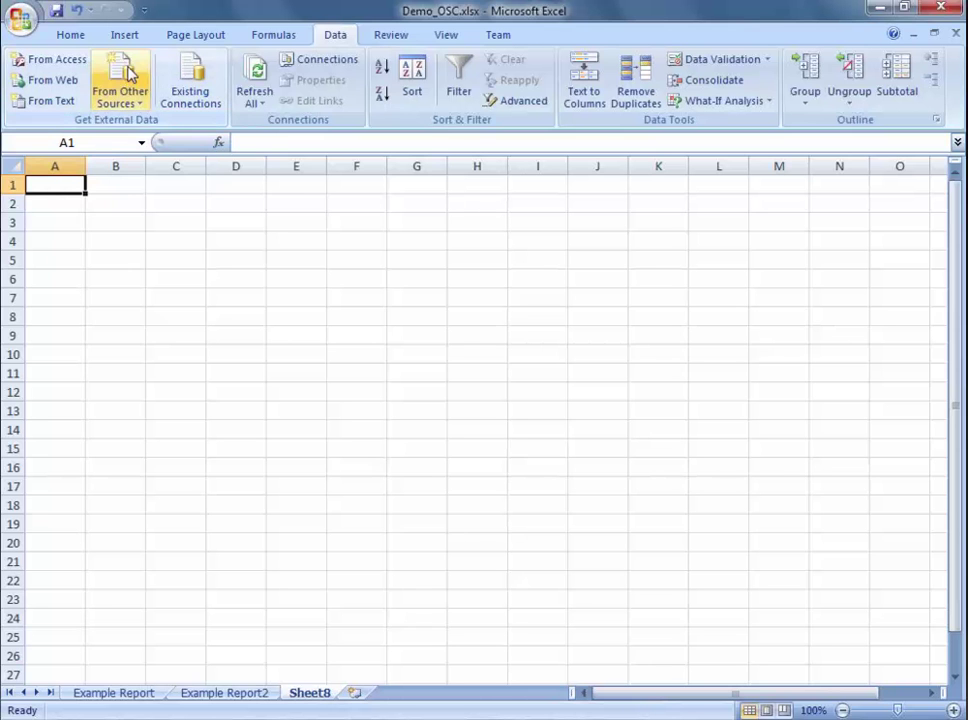
Step: Start a Microsoft Query import from testOSC1408 and log on with the account password
left_click(121, 97)
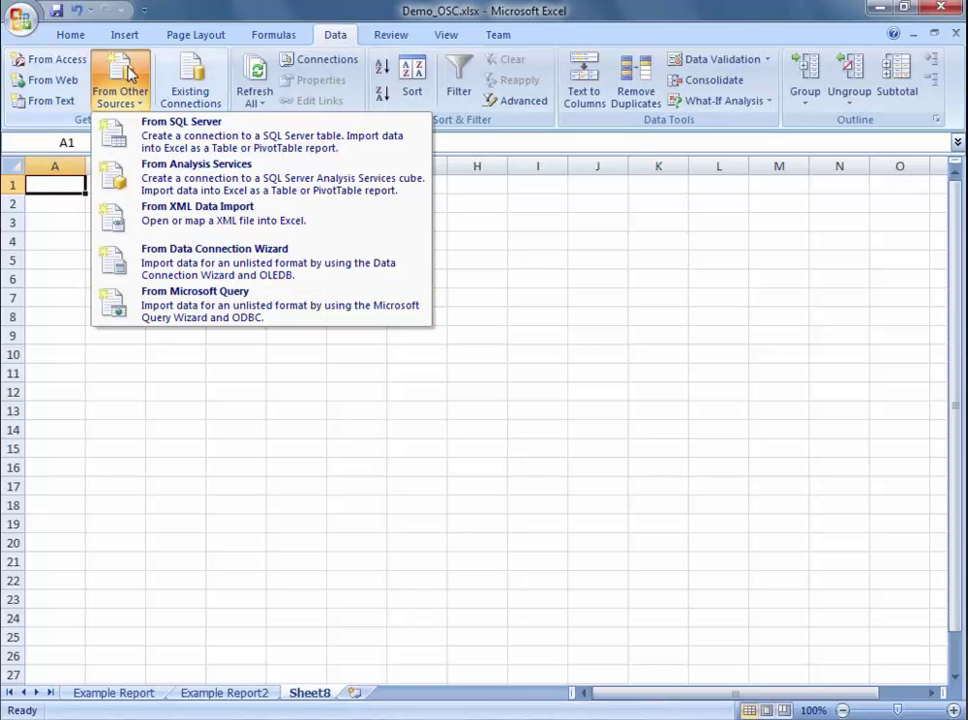
left_click(223, 313)
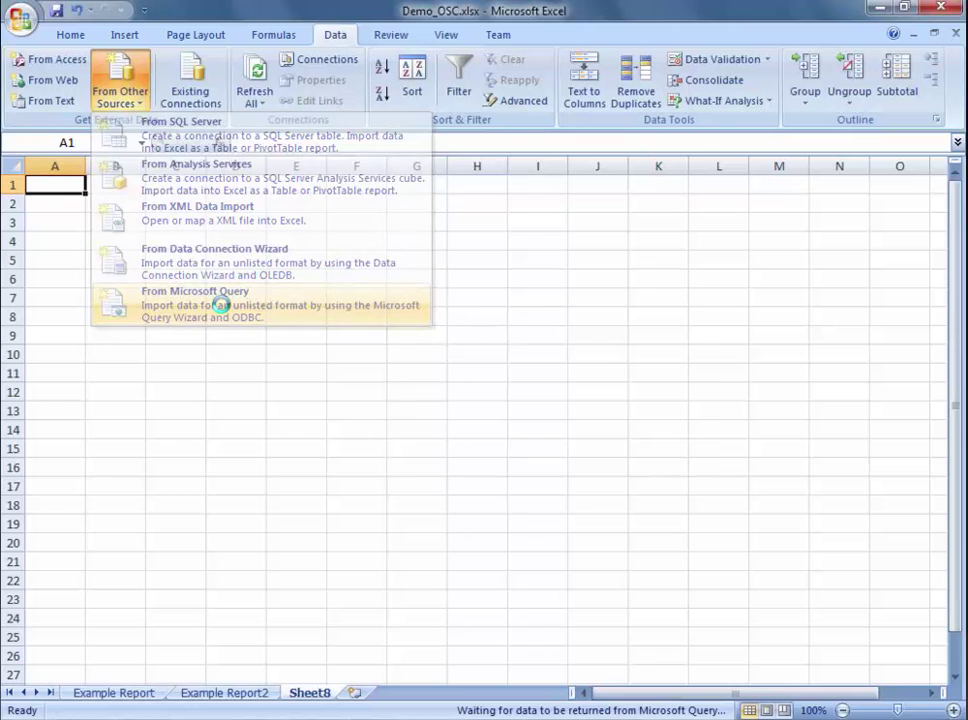
left_click(336, 416)
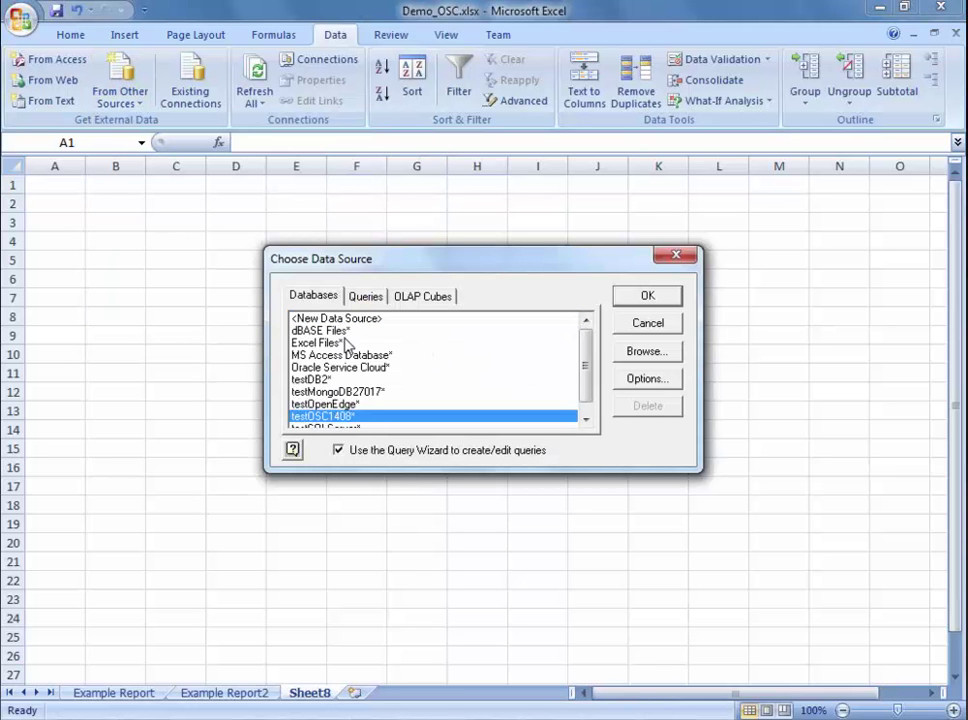
scroll(334, 408, "down", 1)
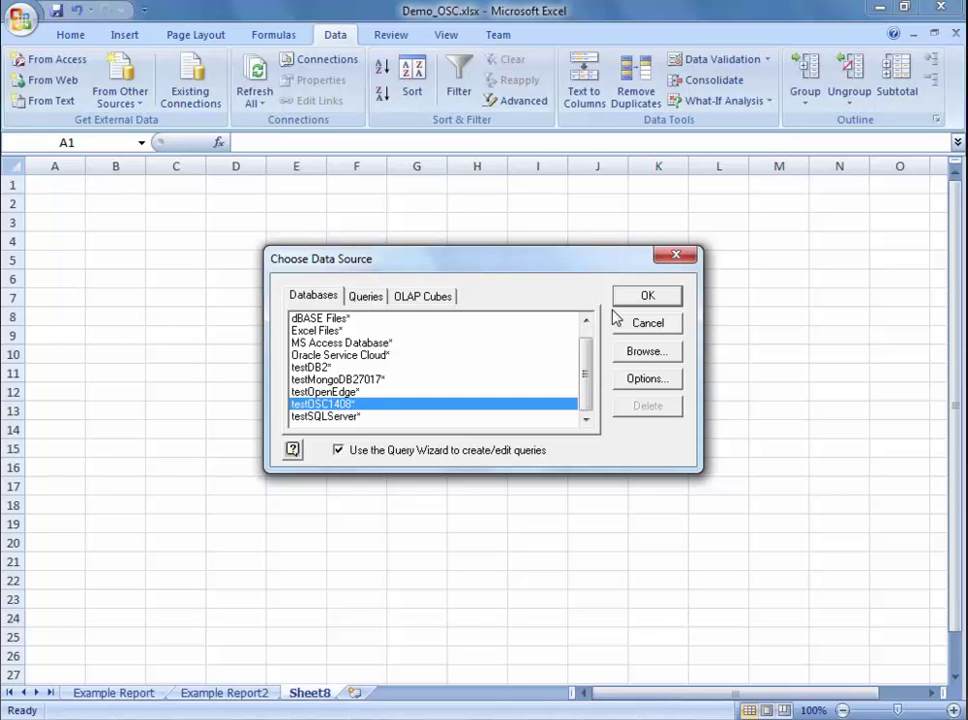
left_click(665, 298)
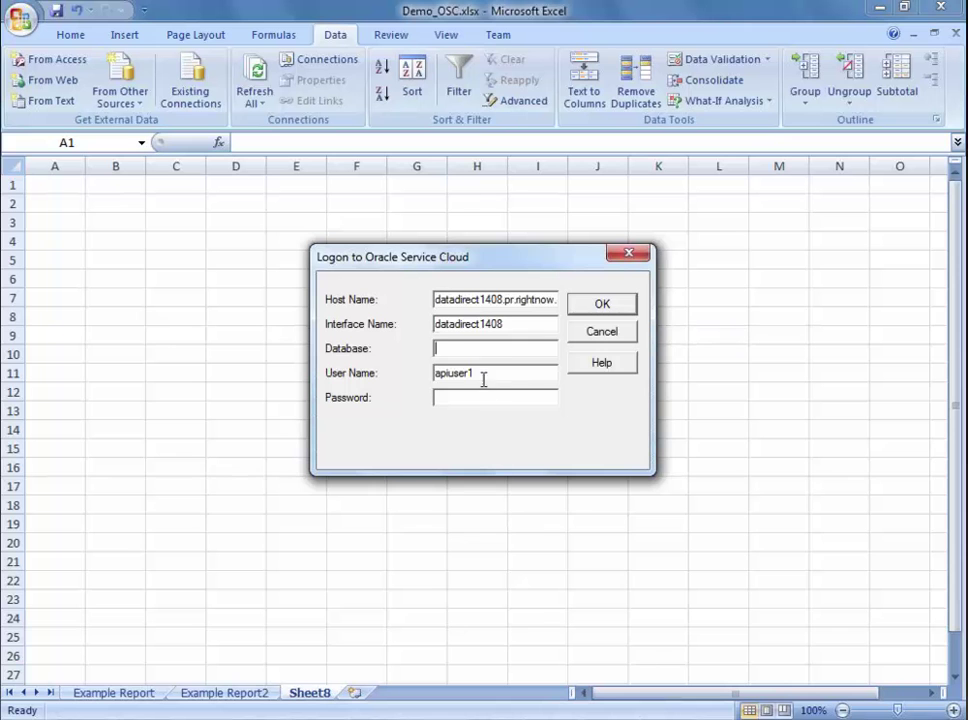
left_click(494, 397)
key("ctrl+v")
key("Return")
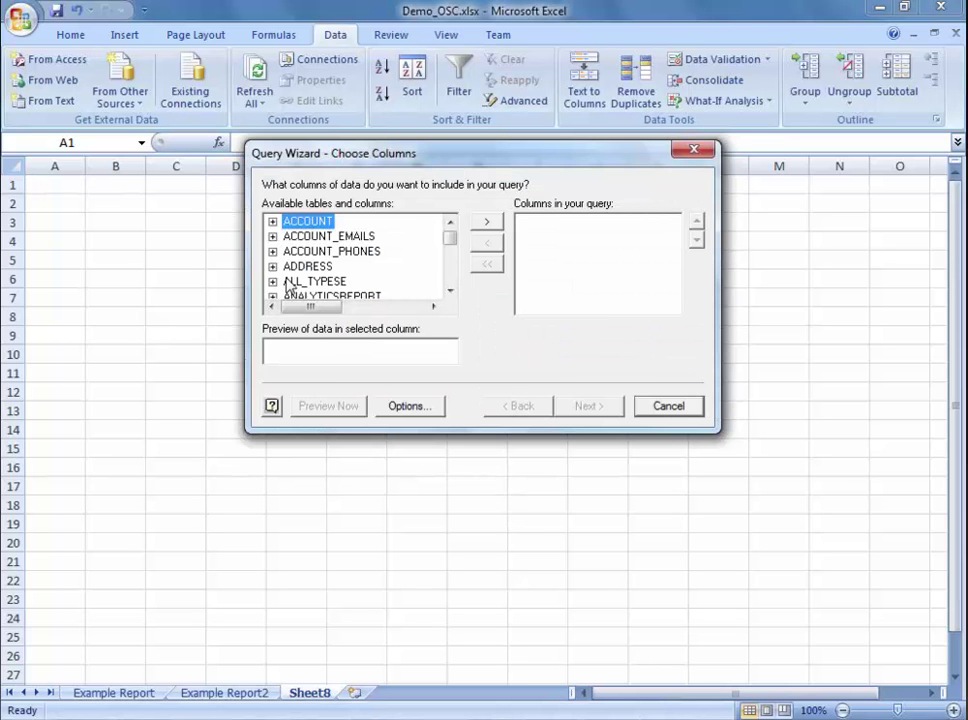
Step: Add ID, LOOKUPNAME, CREATEDTIME and UPDATEDTIME from the ALL_TYPESE table to the query
left_click(450, 290)
left_click(450, 290)
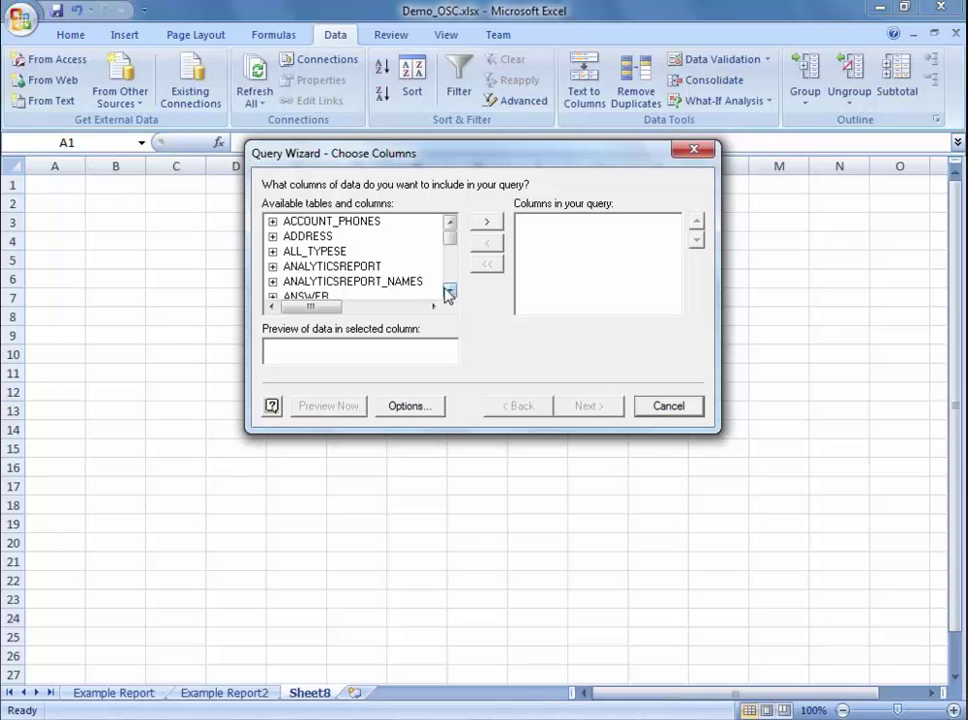
left_click(273, 251)
left_click(490, 222)
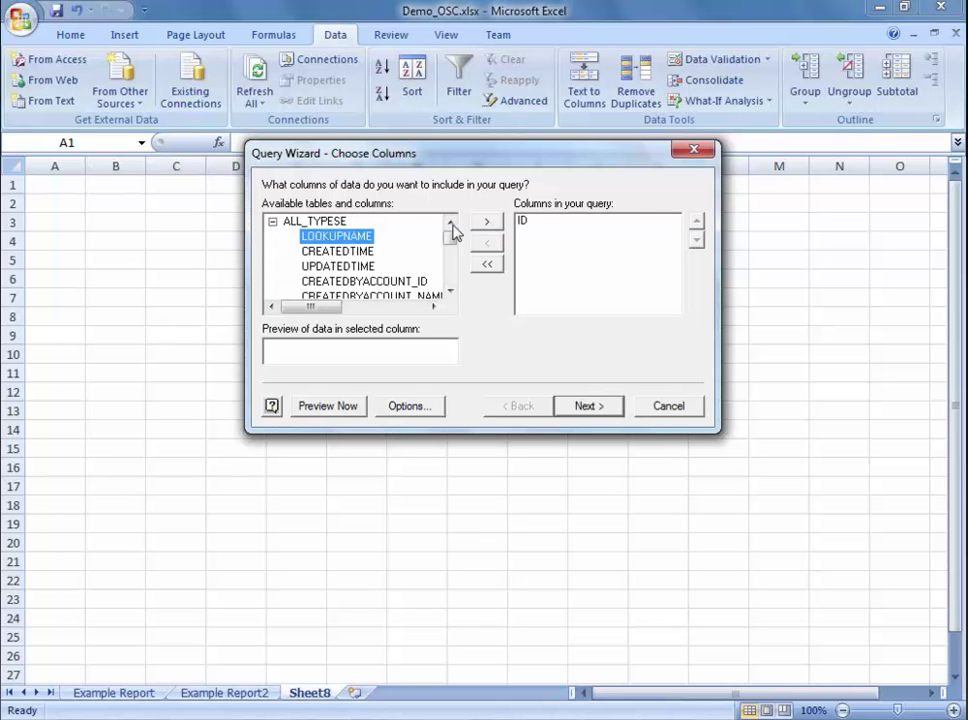
left_click(487, 222)
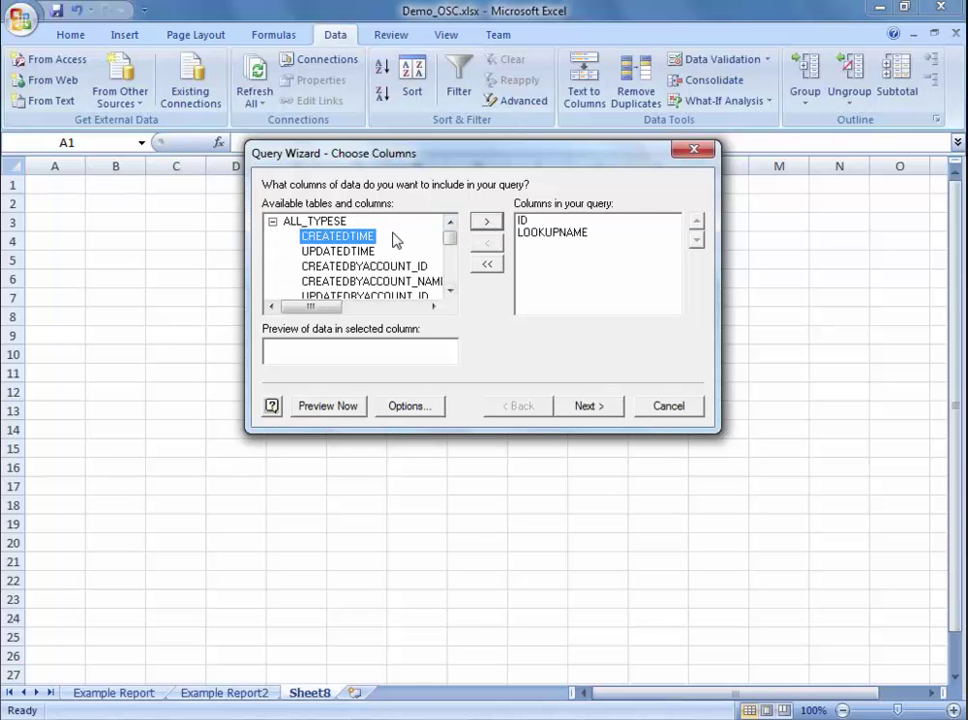
left_click(489, 223)
left_click(488, 224)
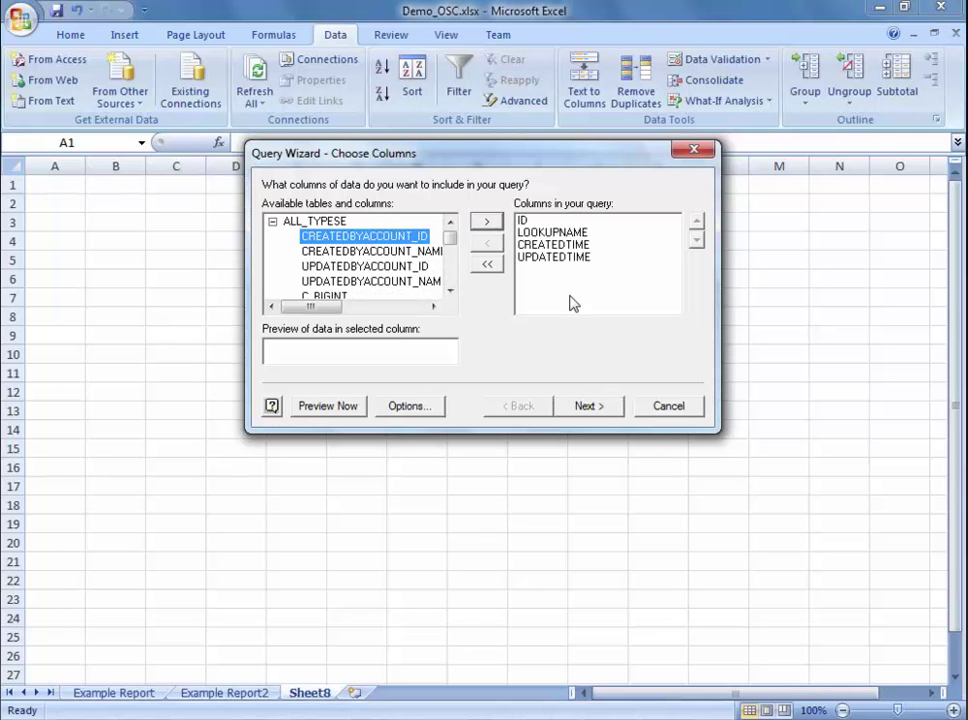
left_click(597, 411)
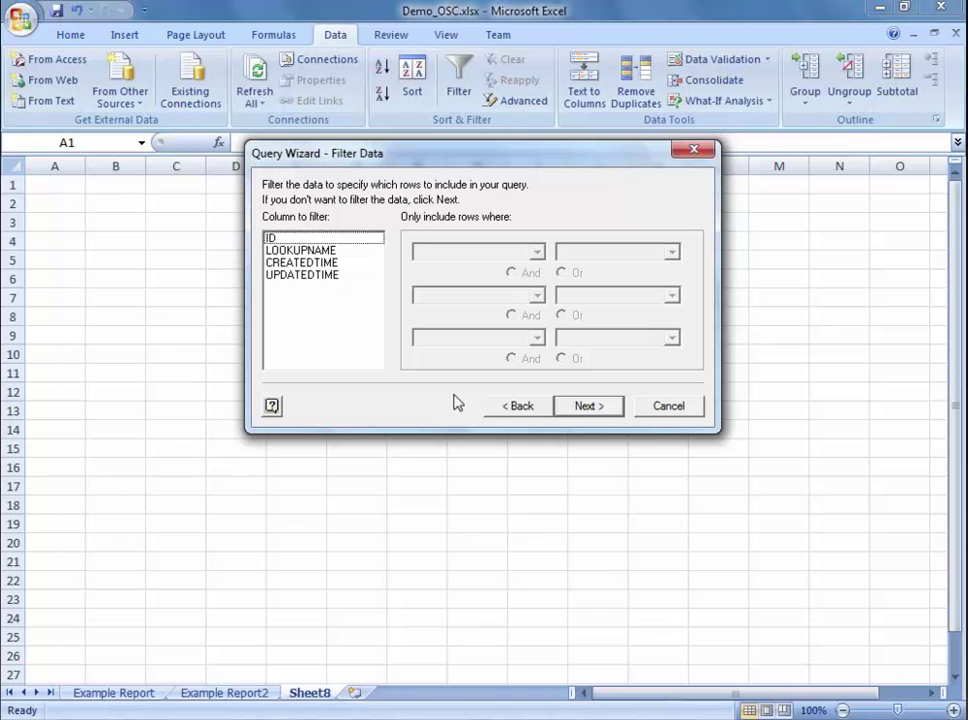
Step: Try LOOKUPNAME and CREATEDTIME filter options, then leave the query without any filter
left_click(301, 252)
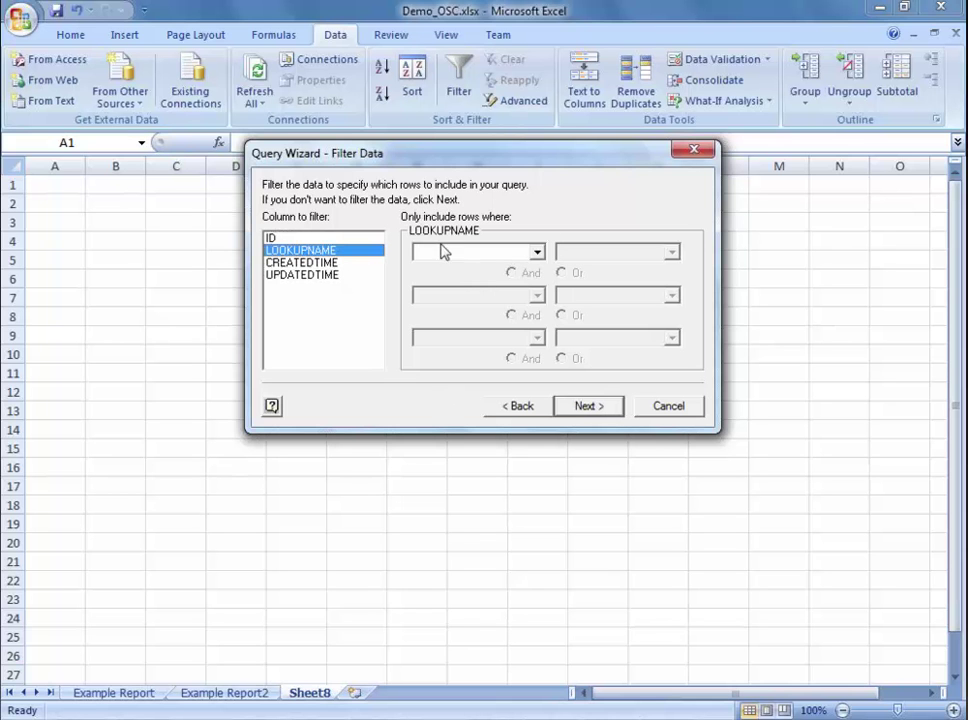
left_click(537, 252)
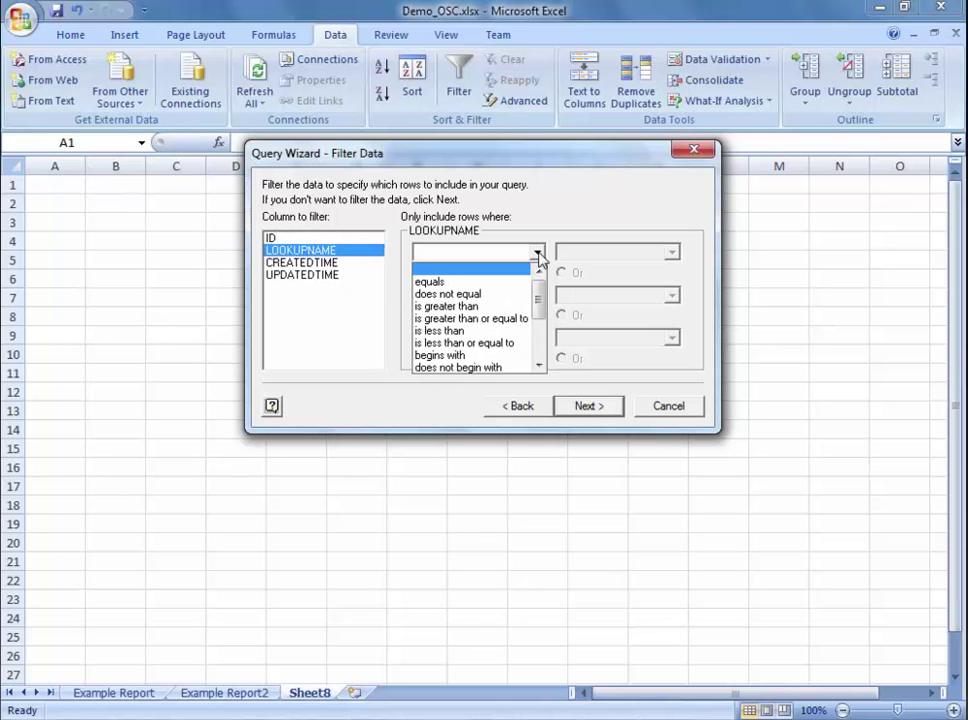
left_click(493, 336)
left_click(671, 253)
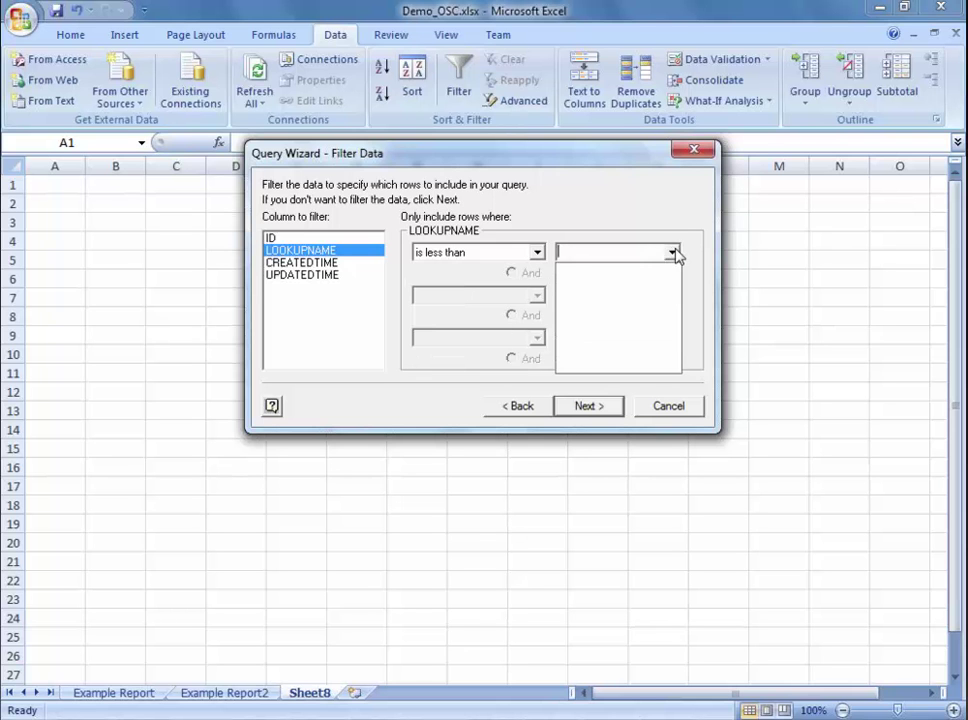
left_click(310, 263)
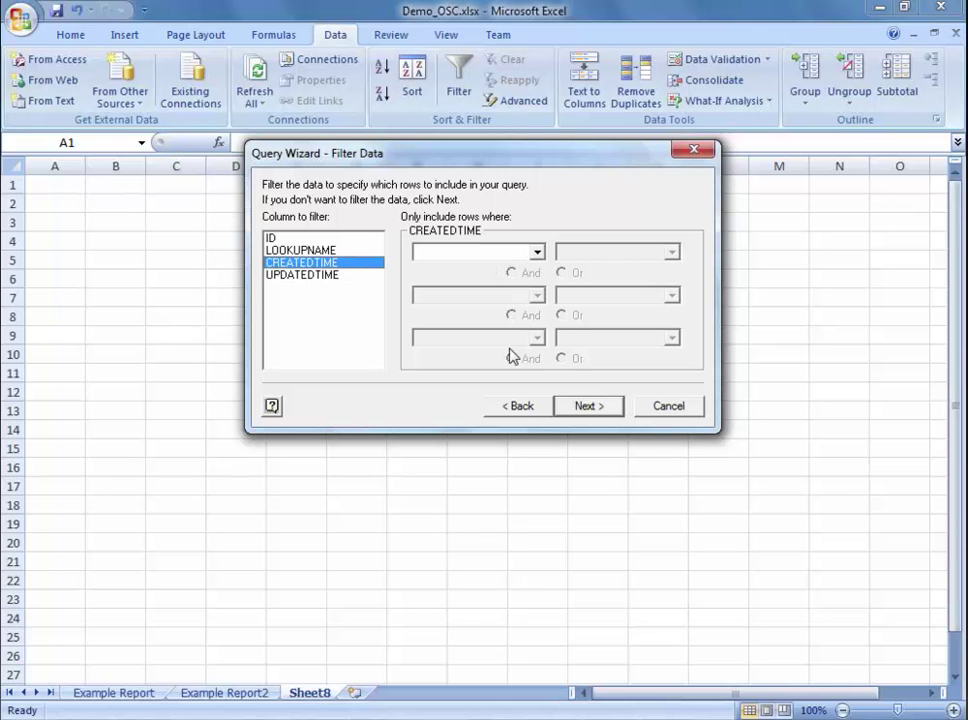
left_click(590, 407)
Step: Sort the query results by ID in descending order and reach the final step
left_click(504, 253)
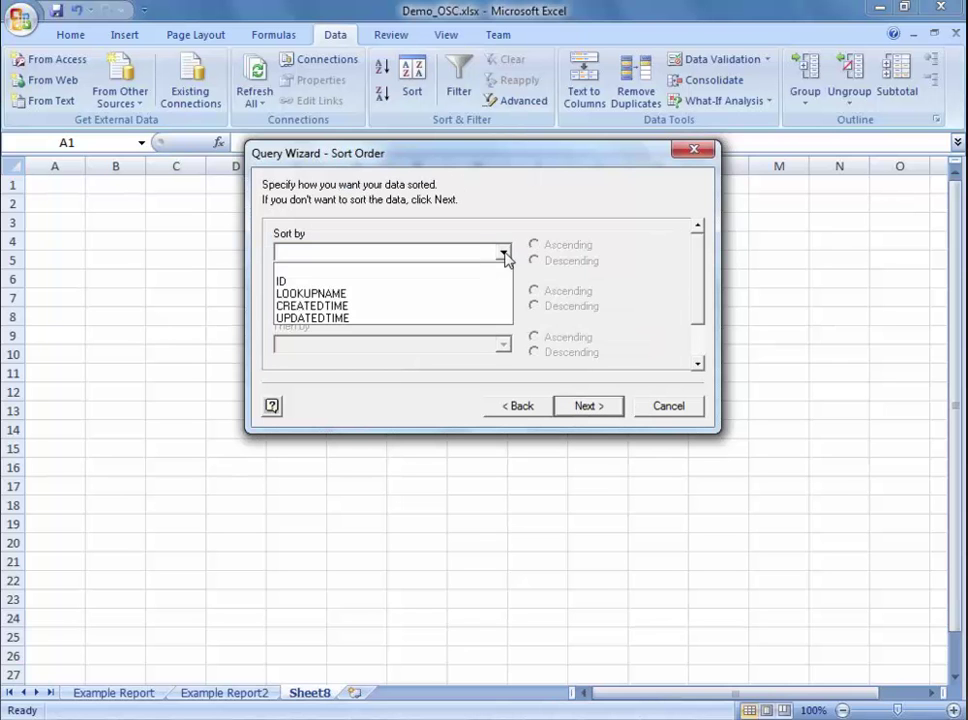
left_click(381, 295)
left_click(535, 263)
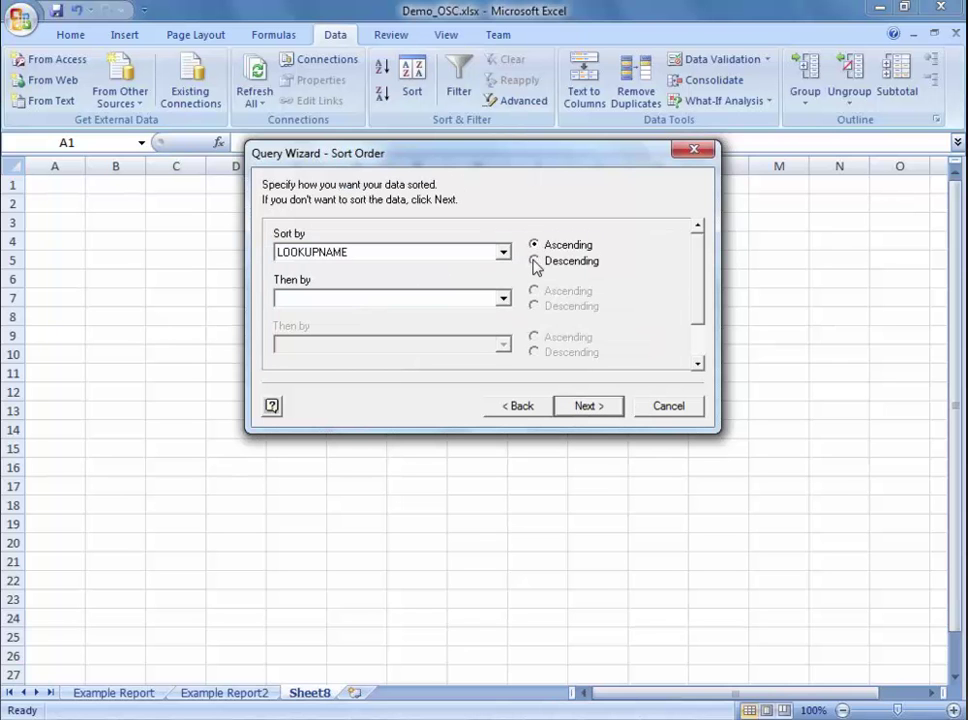
left_click(505, 254)
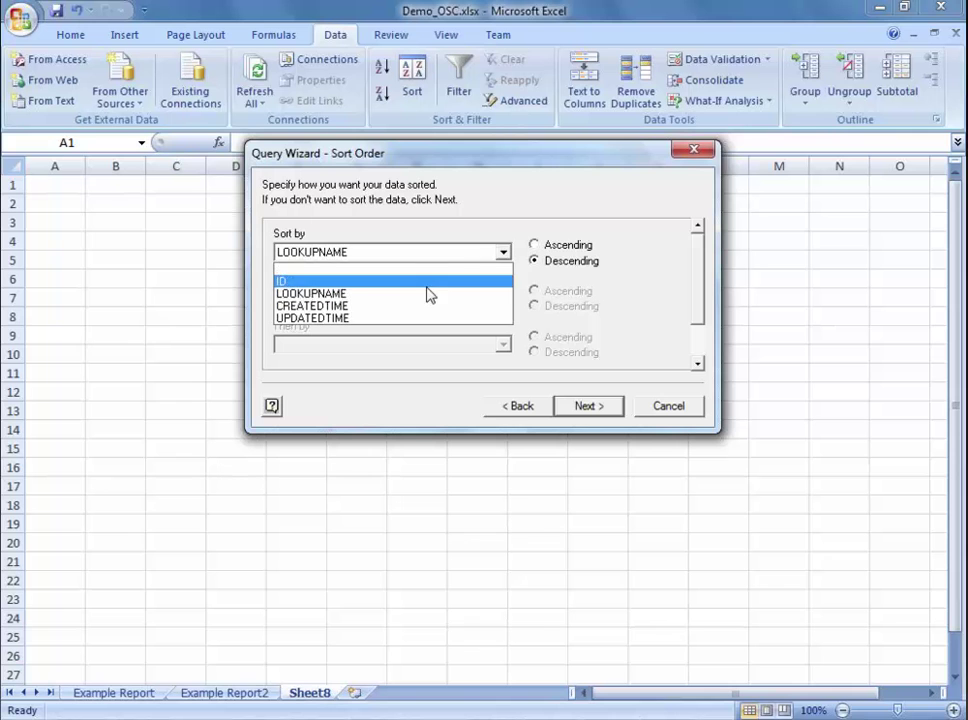
left_click(398, 283)
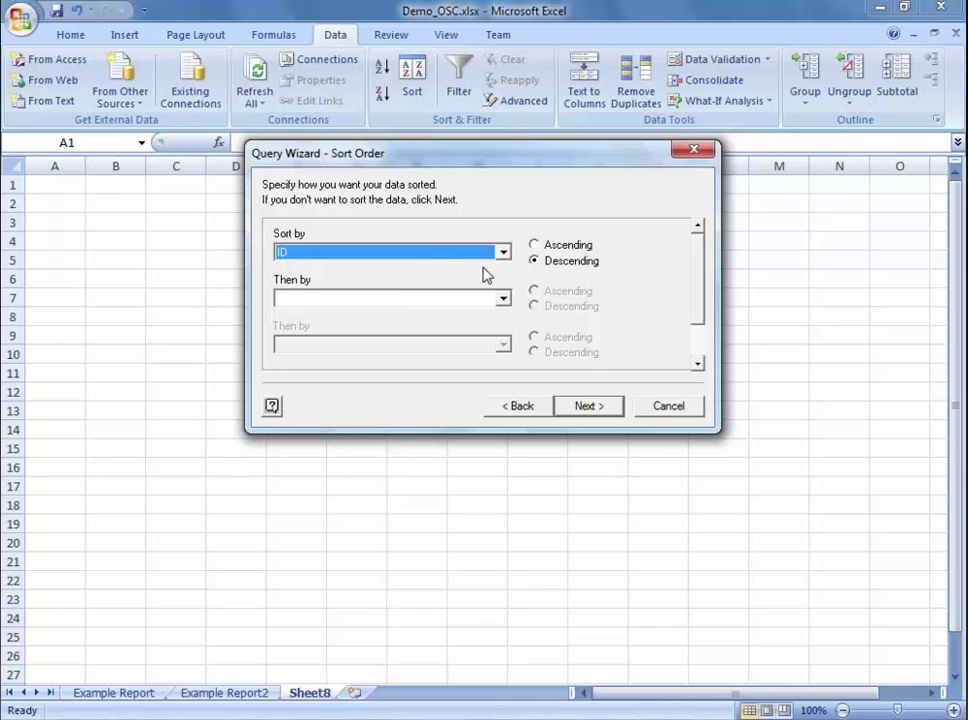
left_click(590, 406)
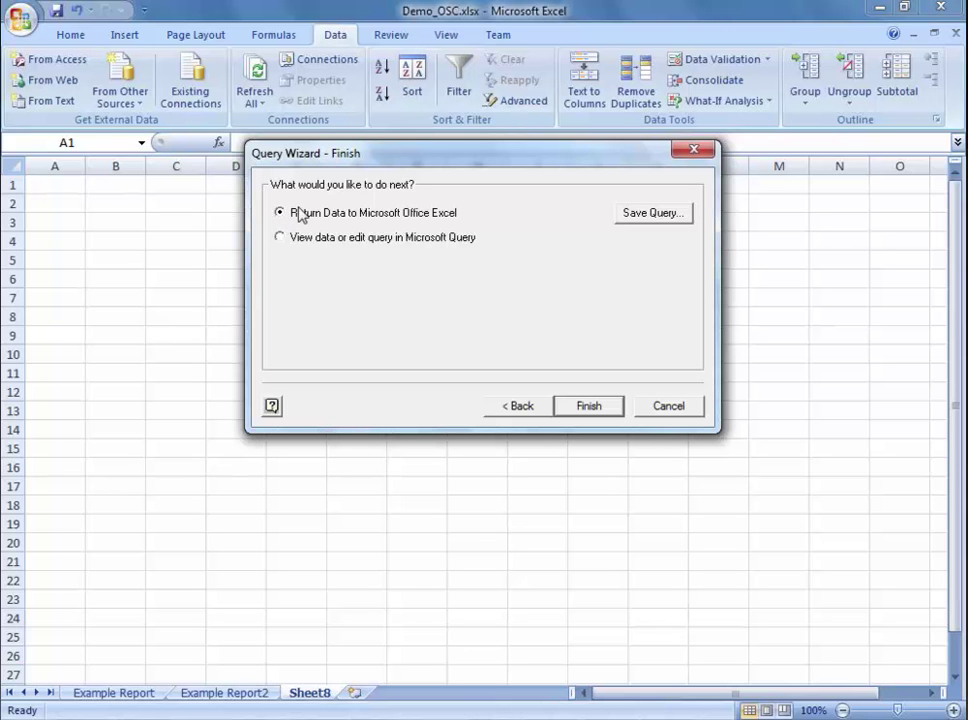
Step: Return the query data to Excel at cell A1 of Sheet8, then view Example Report2
left_click(281, 238)
left_click(280, 213)
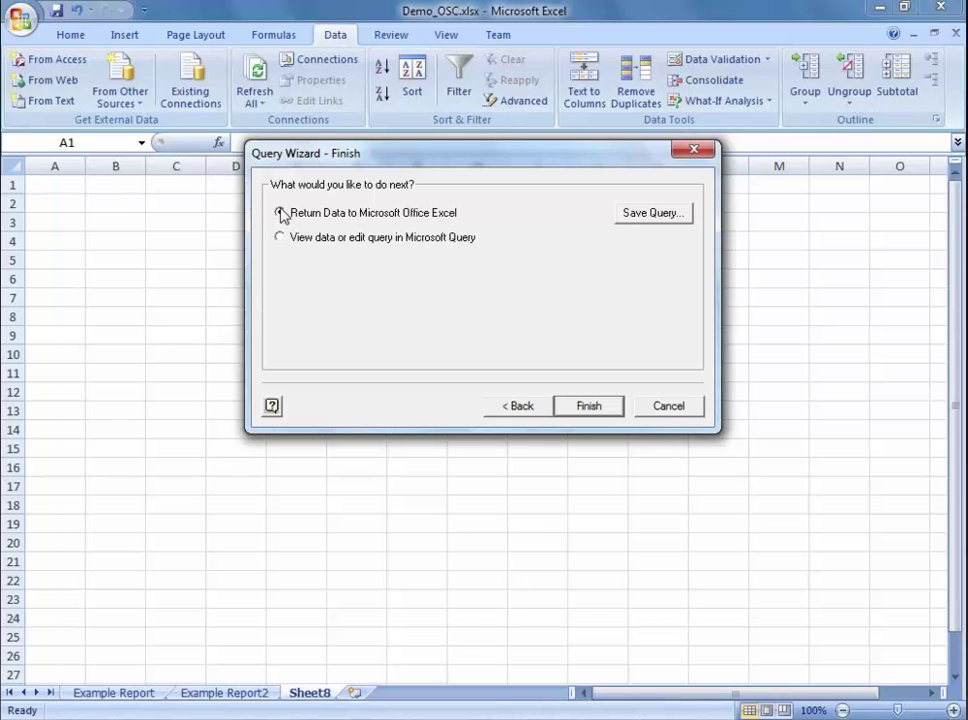
left_click(598, 406)
left_click(486, 366)
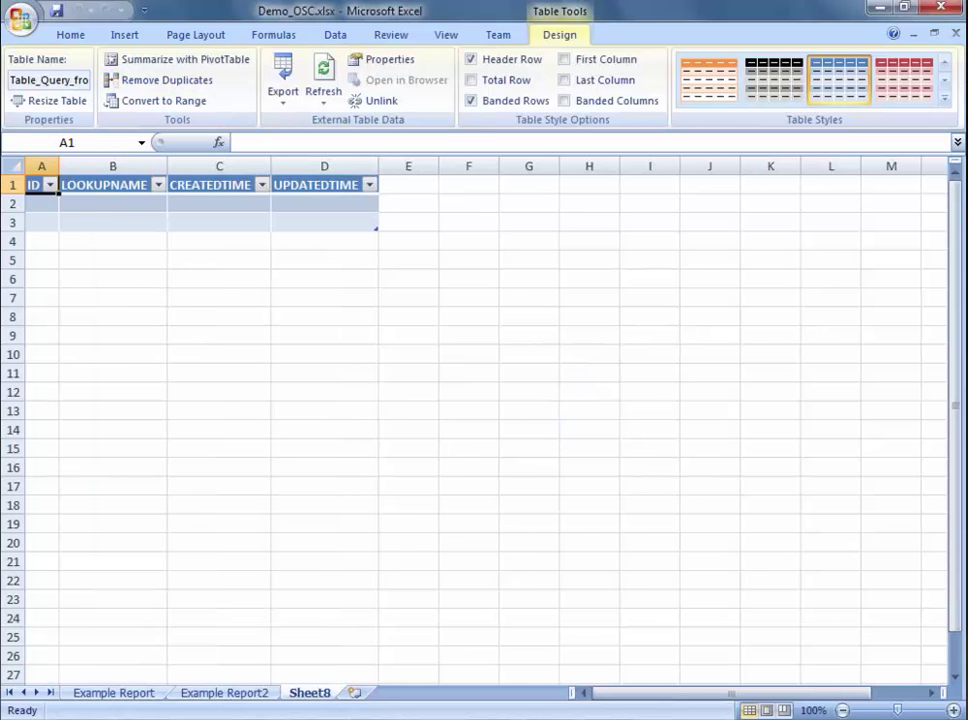
left_click(190, 695)
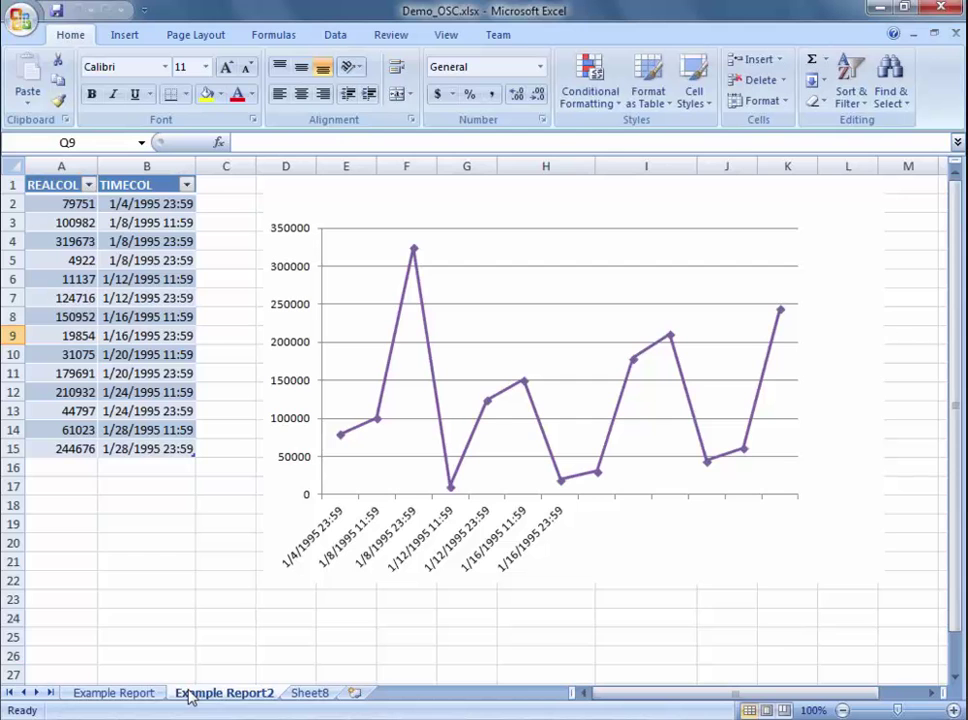
Step: Compare the new Sheet8 table against the Example Report2 chart
left_click(309, 694)
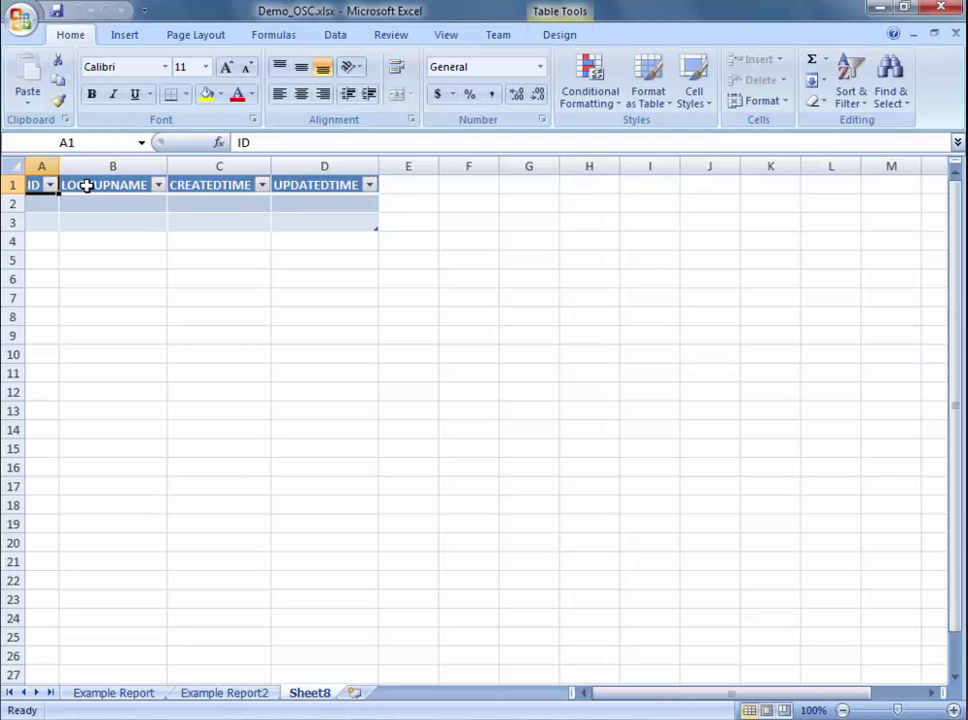
left_click(226, 693)
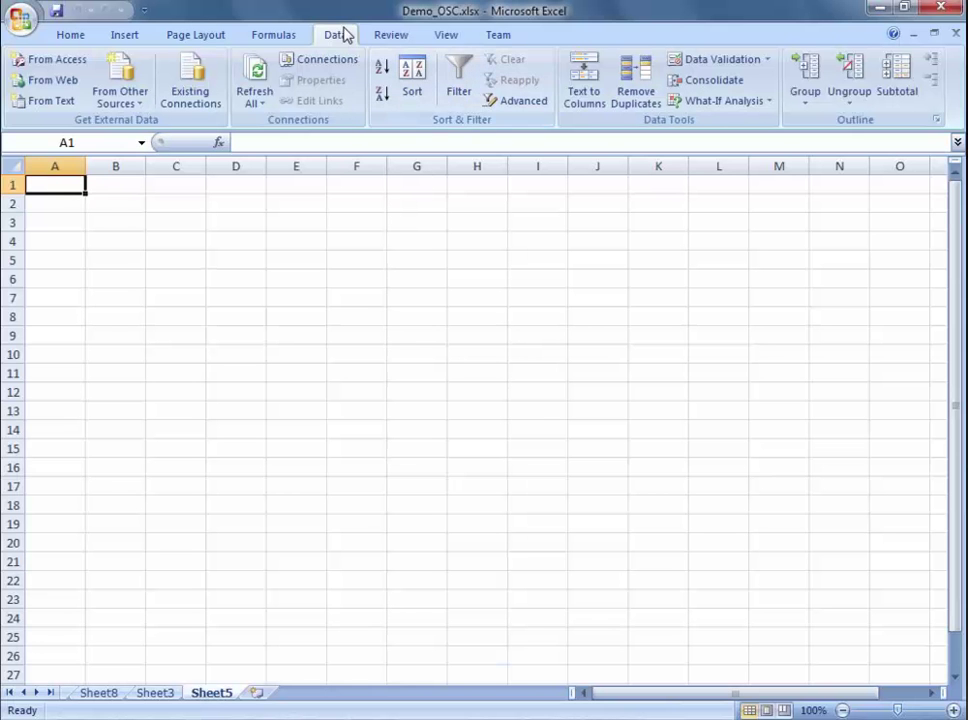
Step: Add a new workbook connection from the +Connect to New Data Source.odc file
left_click(338, 60)
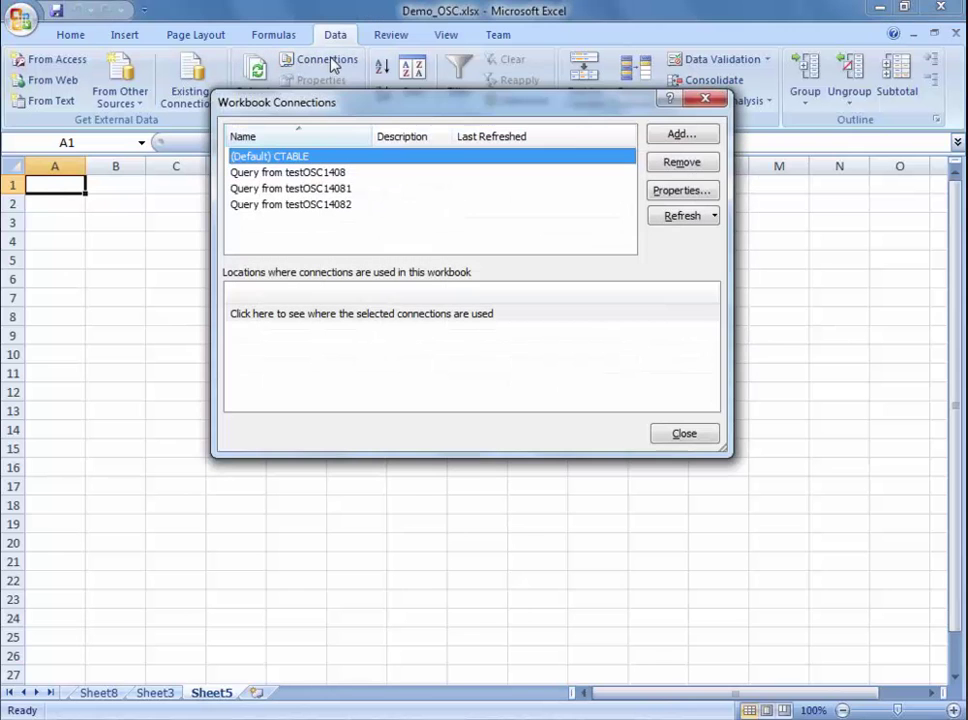
left_click(704, 134)
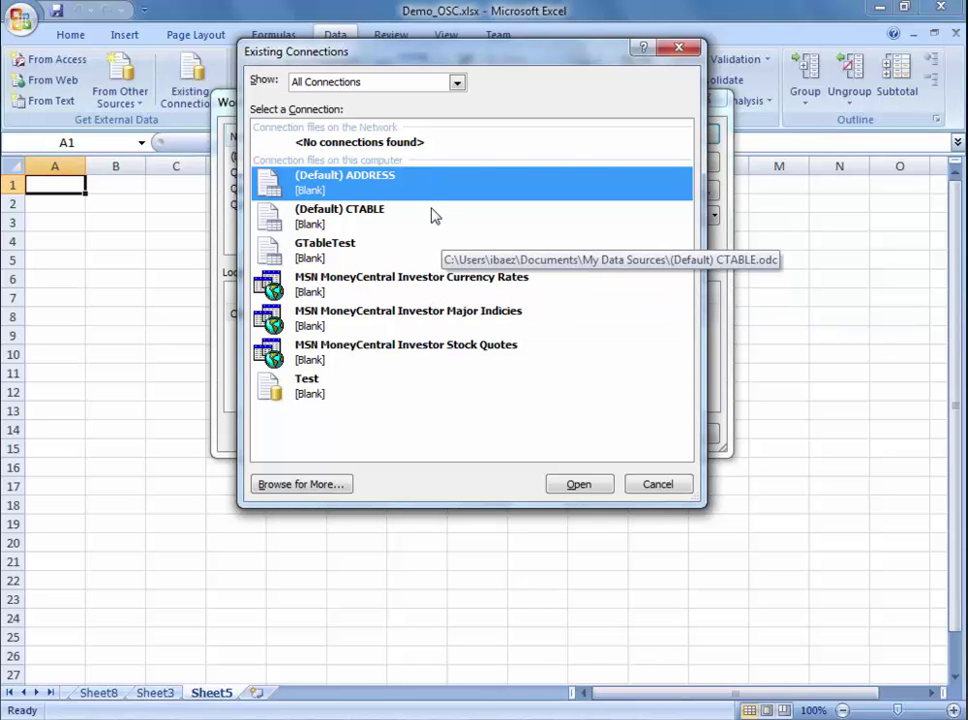
left_click(328, 485)
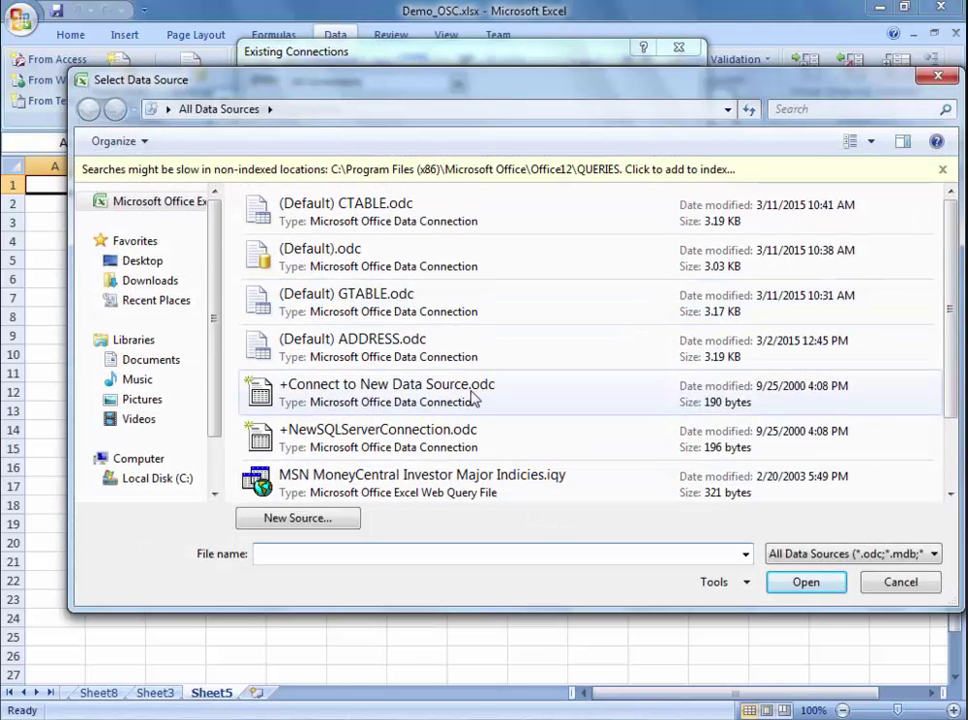
left_click(474, 399)
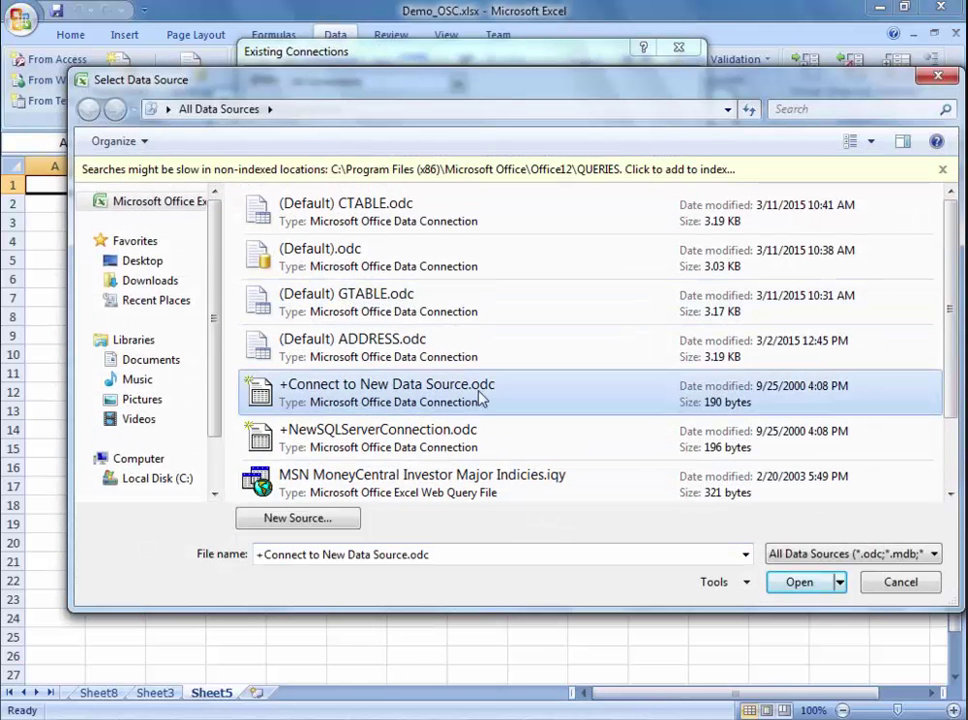
left_click(800, 582)
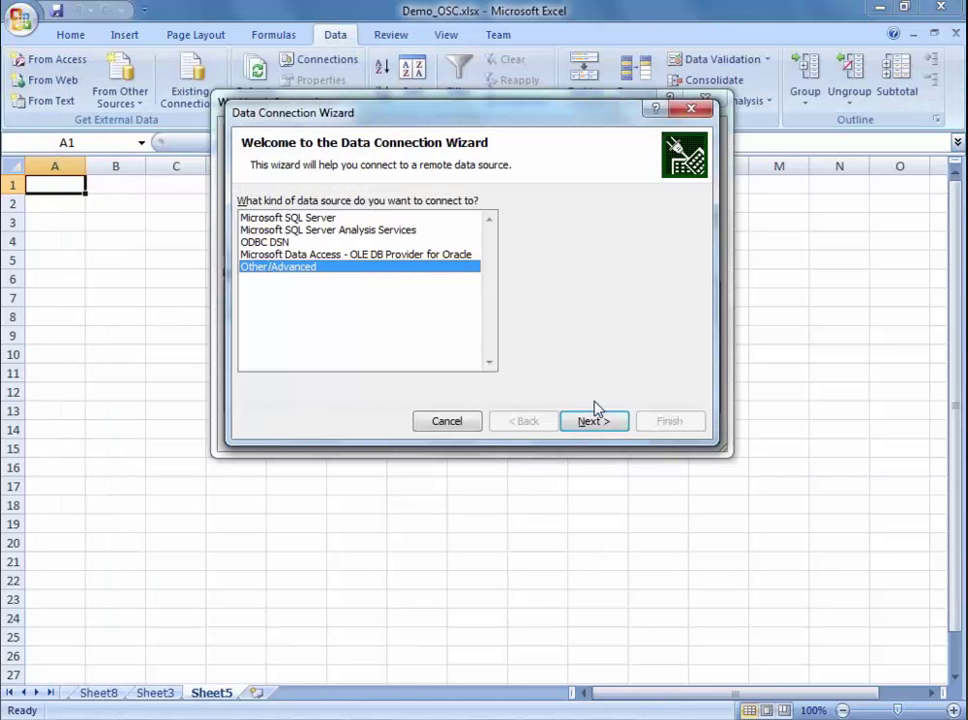
Step: Choose Other/Advanced, set the ODBC source to testOSC1408 with user 'a', and test successfully
left_click(618, 424)
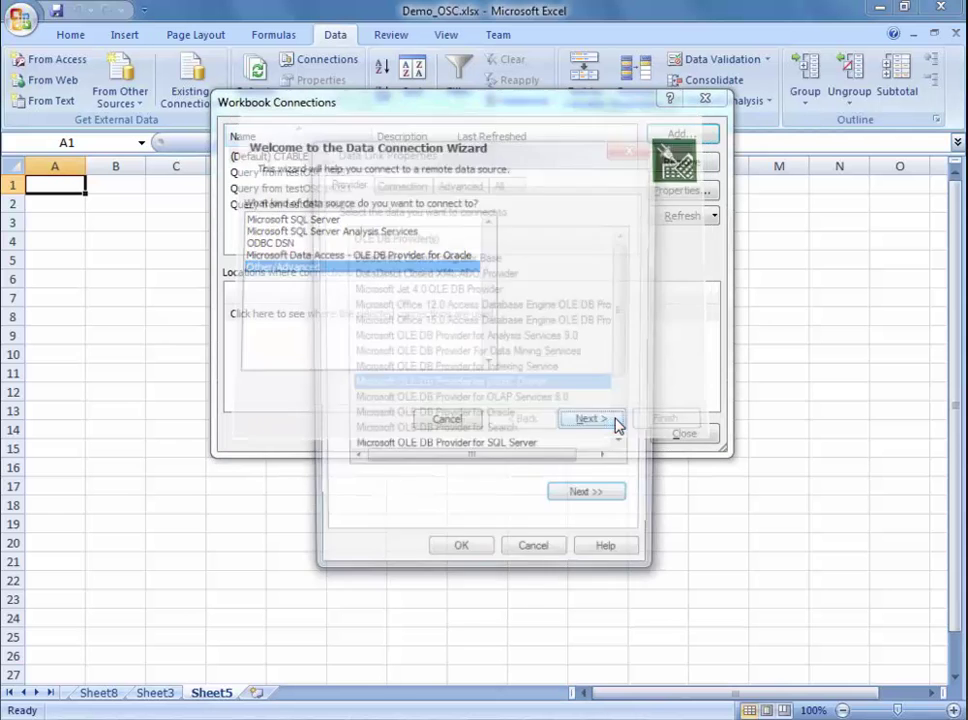
left_click(400, 186)
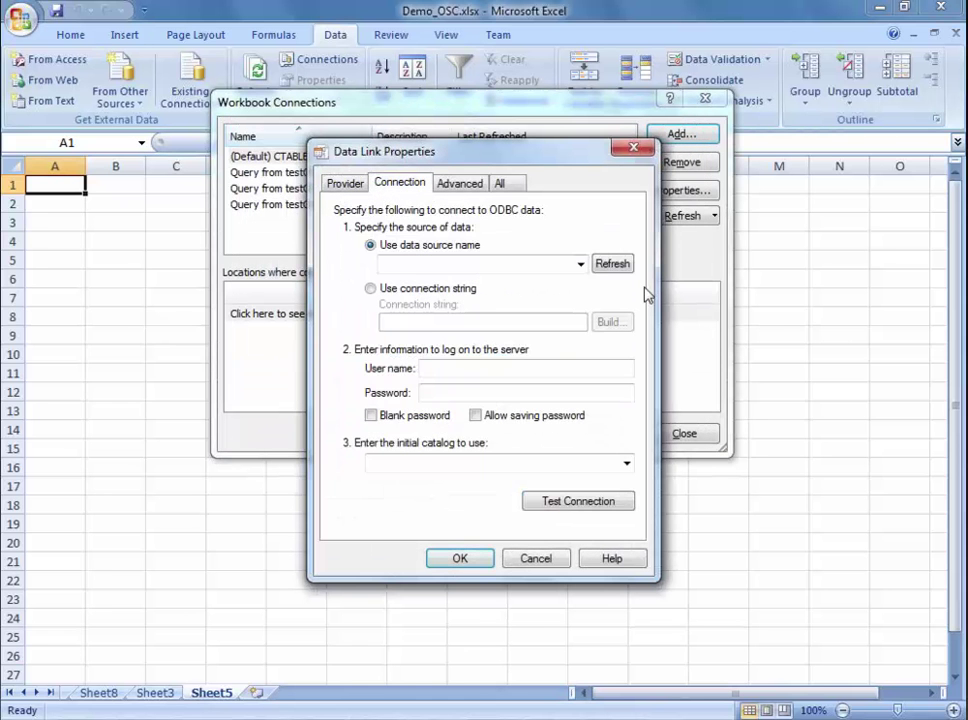
left_click(581, 265)
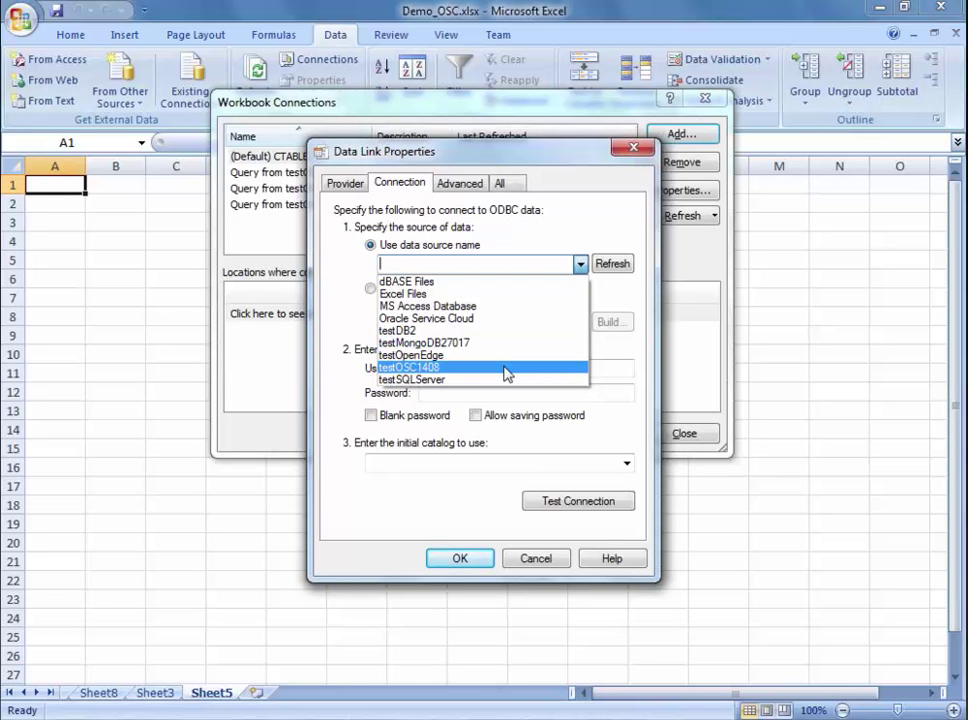
left_click(507, 368)
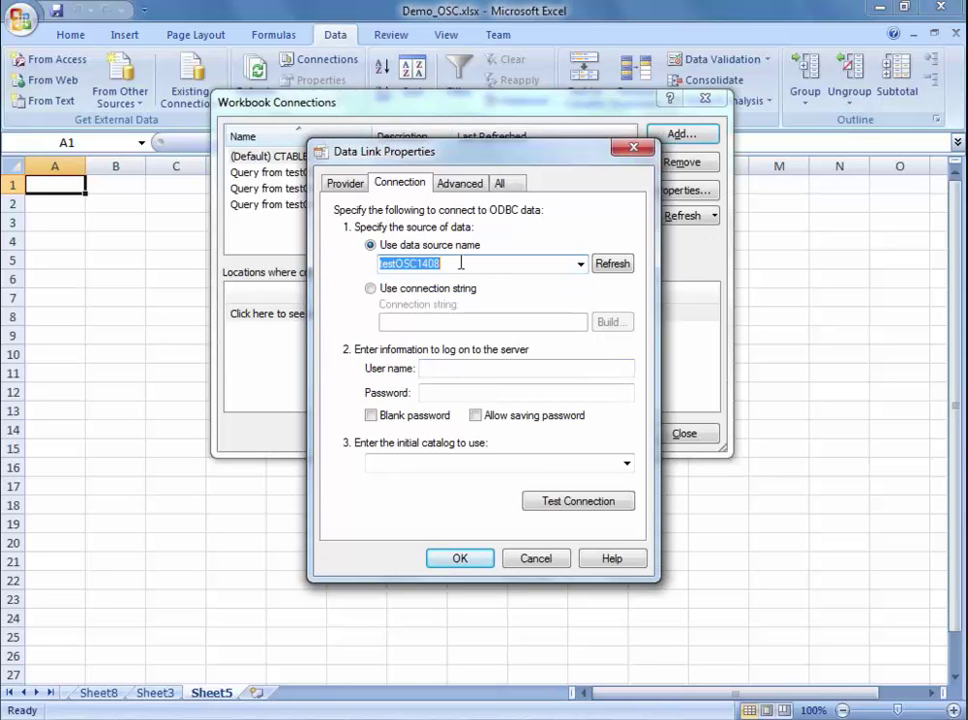
left_click(473, 366)
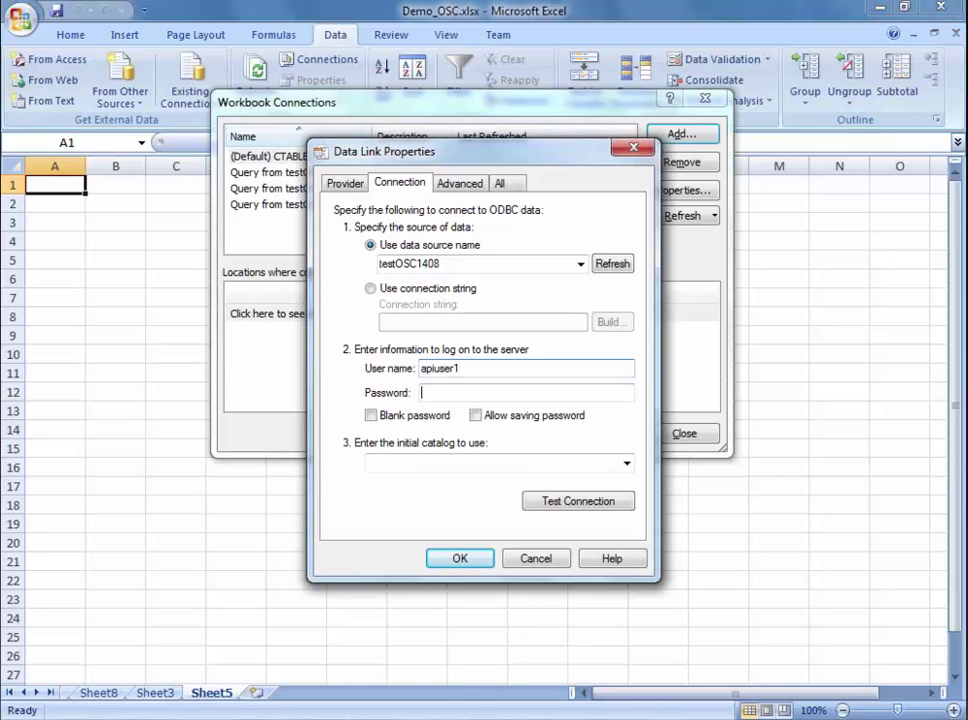
type("a")
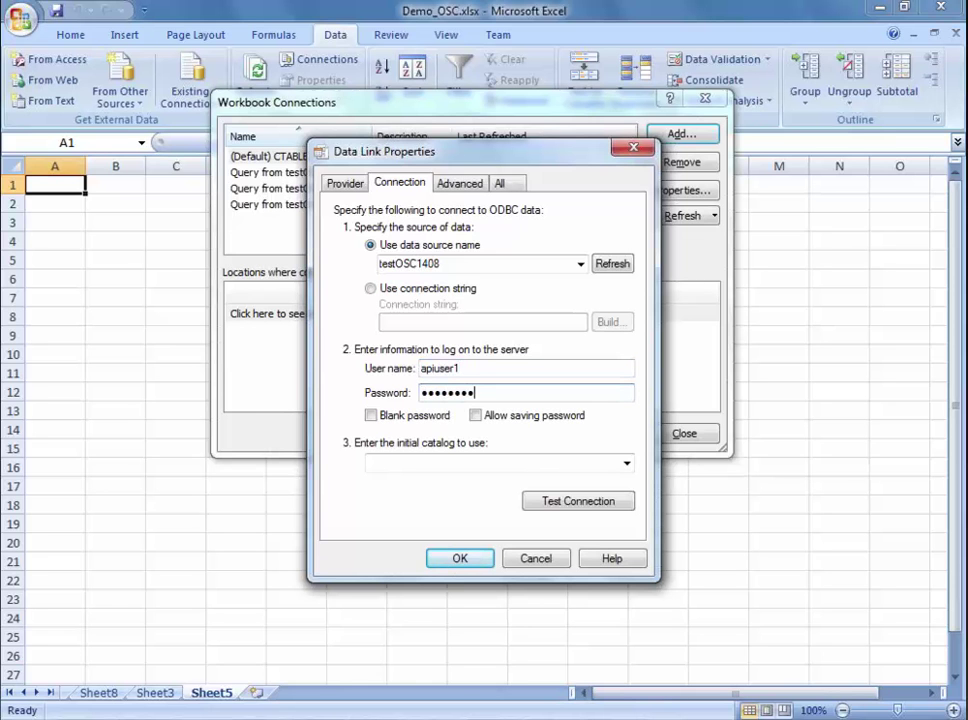
left_click(566, 500)
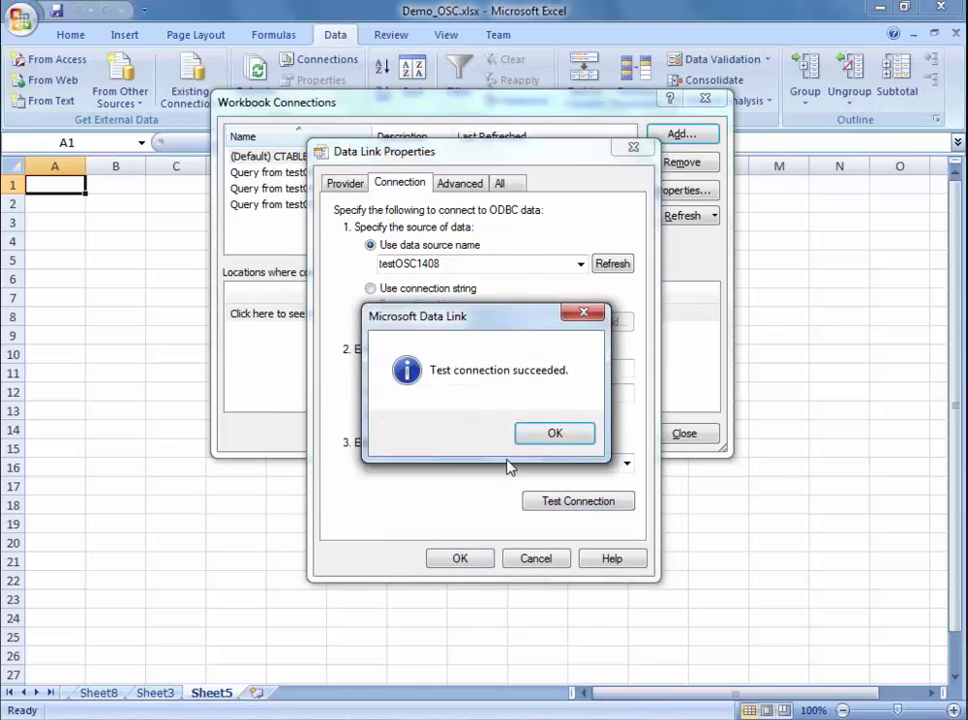
left_click(578, 439)
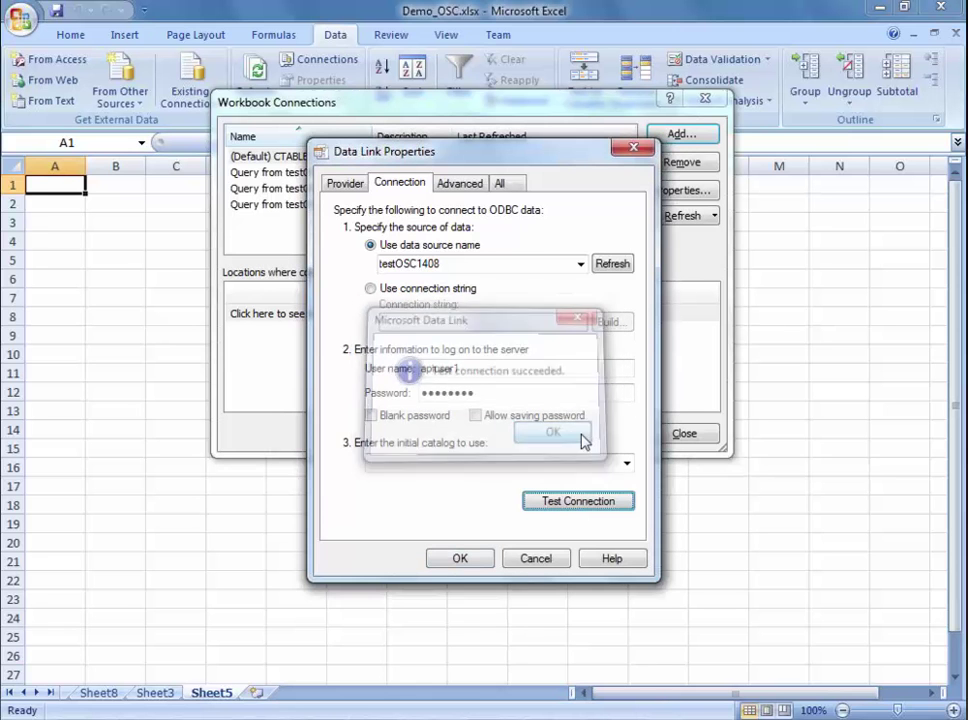
left_click(460, 558)
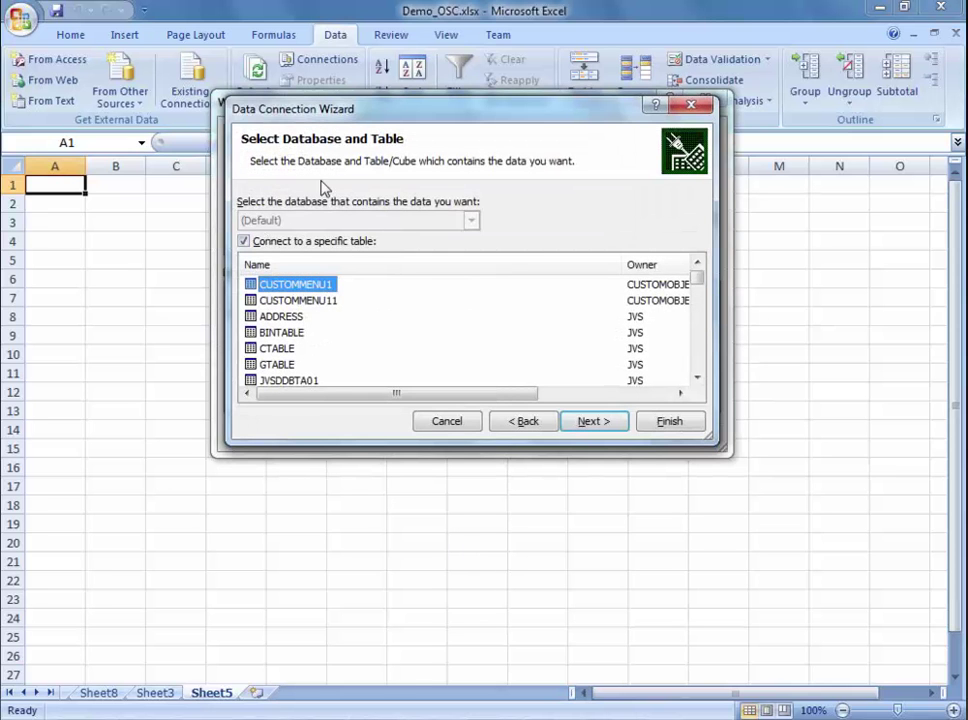
Step: Connect specifically to the BITABLE table and finish creating the connection
scroll(297, 287, "down", 2)
left_click(292, 349)
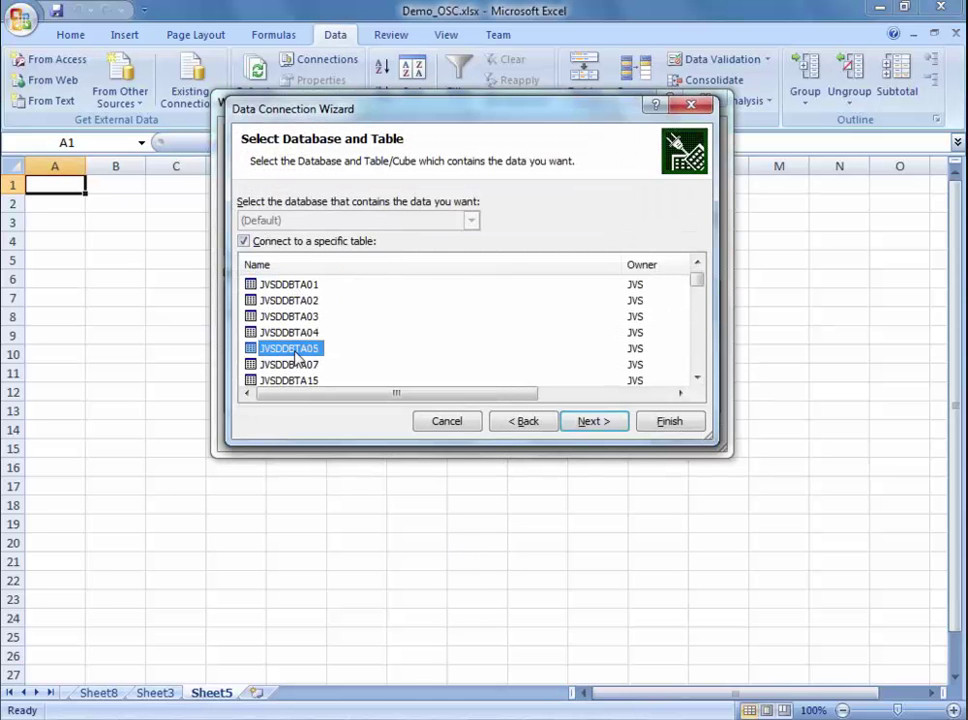
left_click(244, 241)
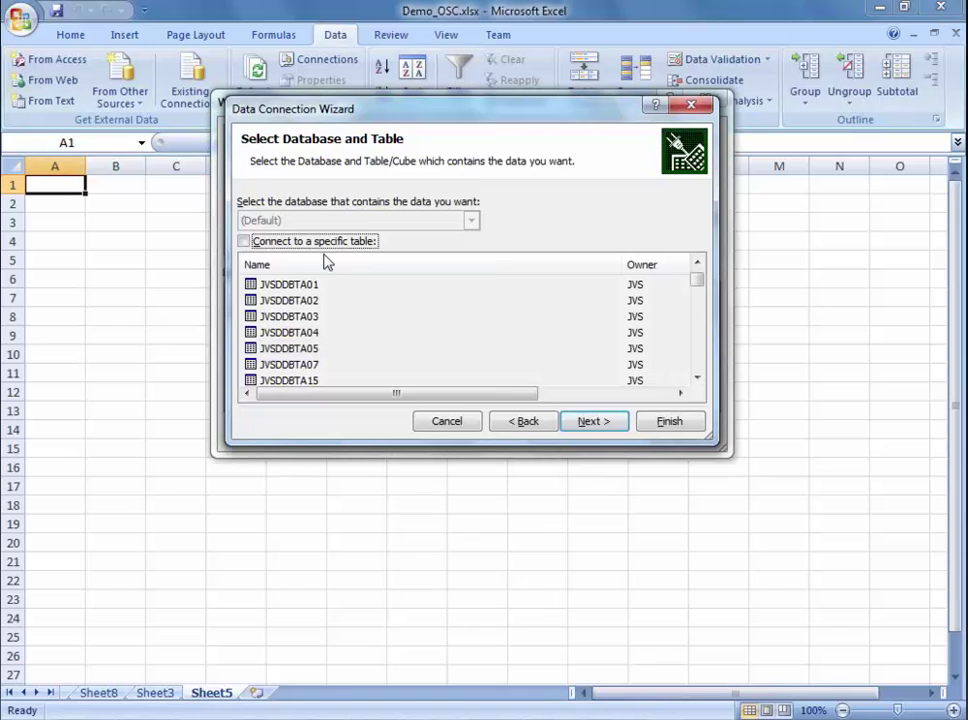
left_click(244, 241)
scroll(318, 344, "down", 5)
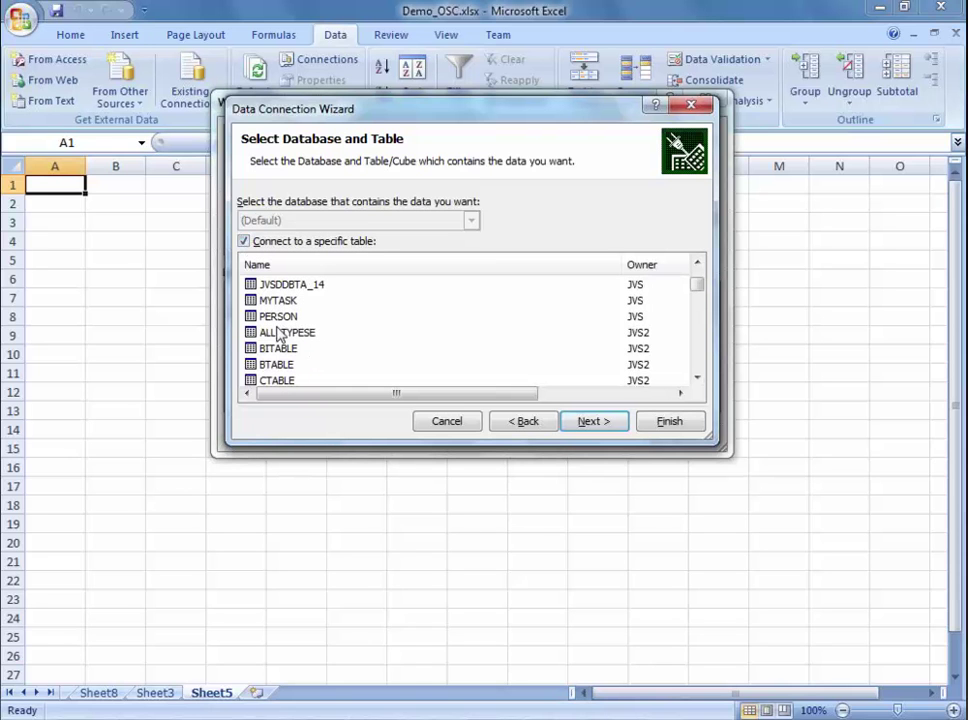
left_click(280, 352)
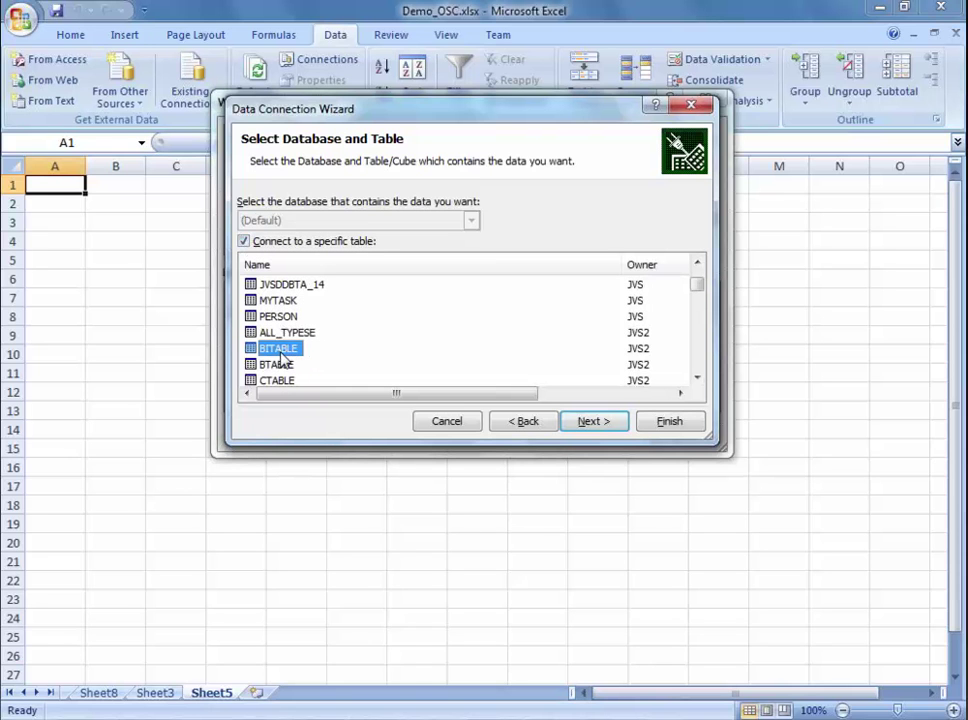
left_click(595, 424)
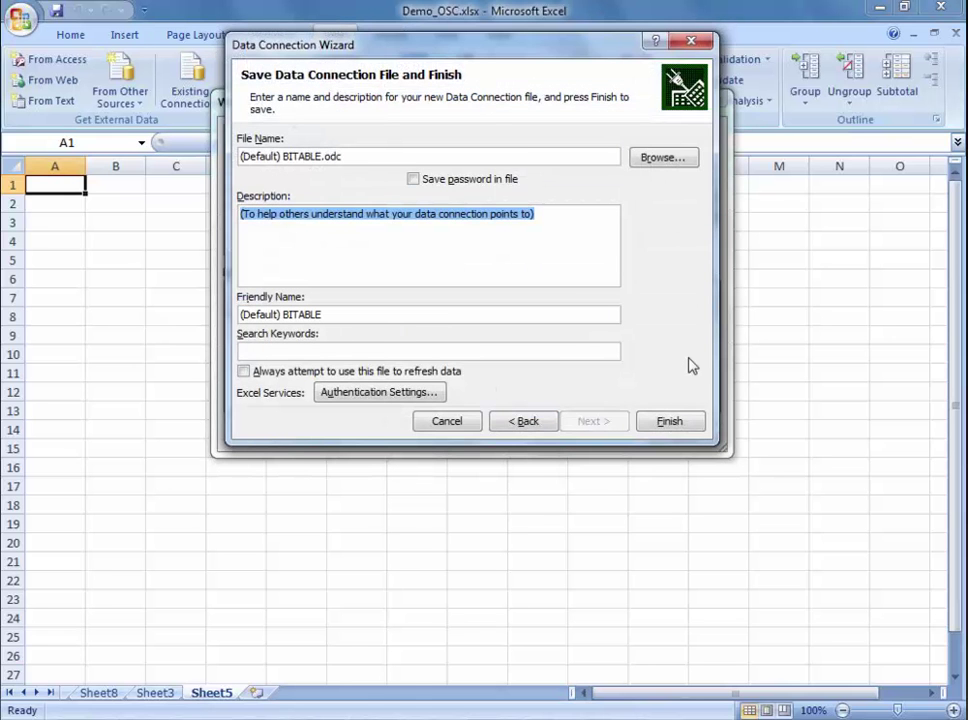
left_click(674, 423)
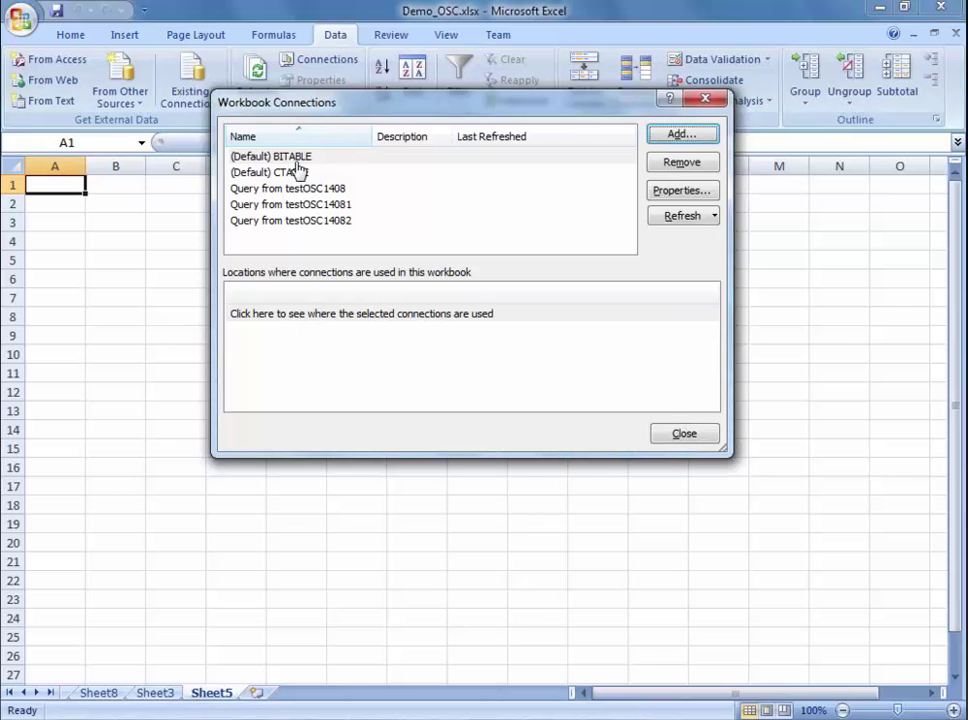
Step: Insert a PivotTable that uses the external (Default) BITABLE connection as its data source
left_click(704, 98)
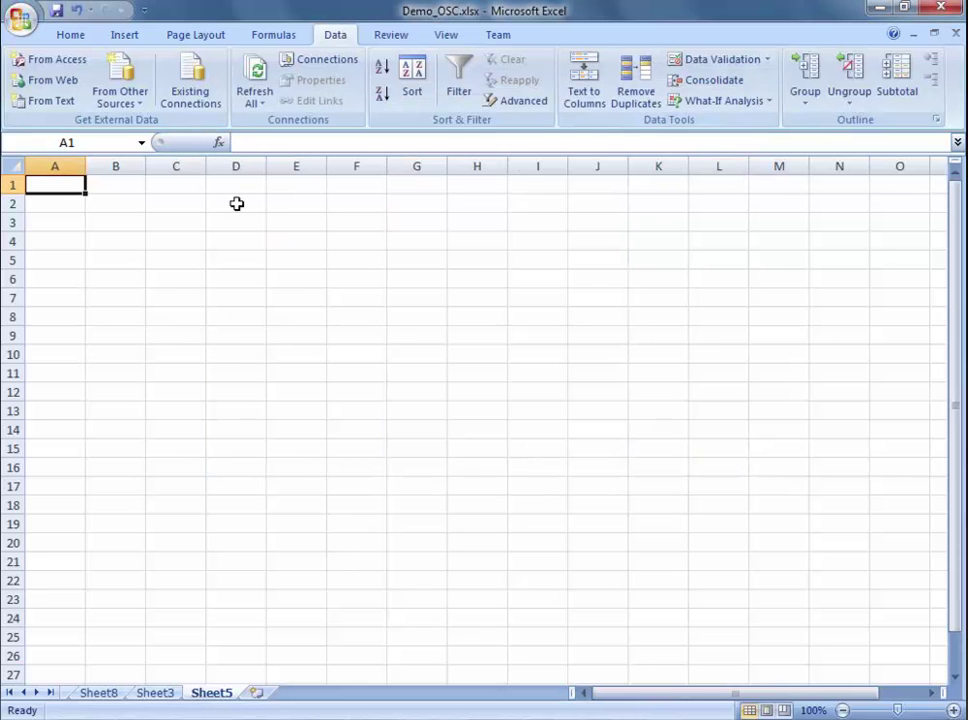
left_click(122, 36)
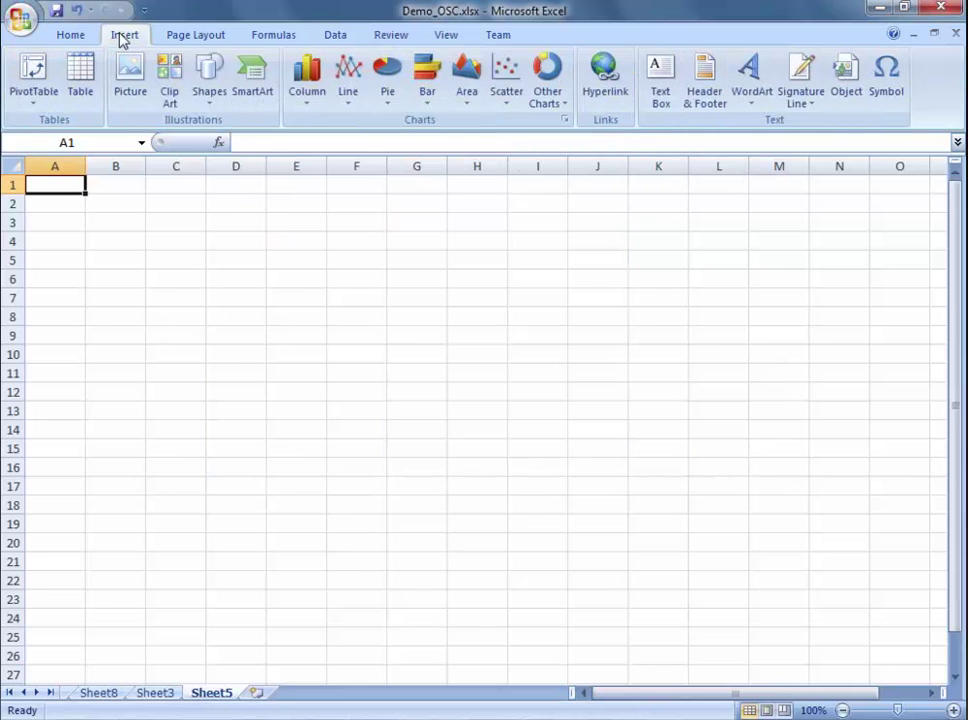
left_click(33, 68)
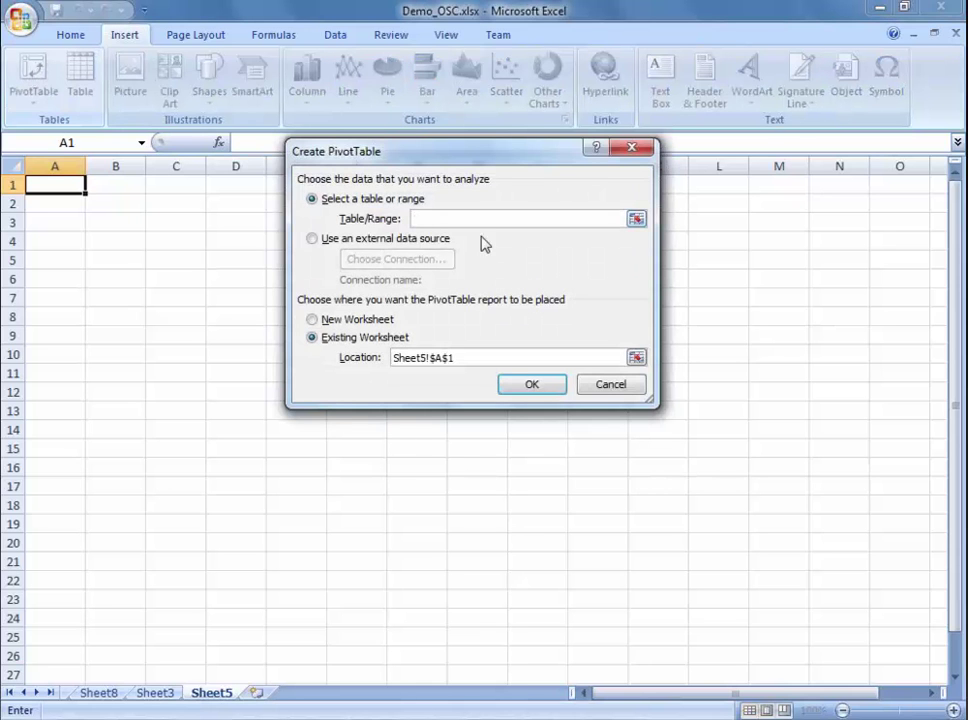
left_click(313, 240)
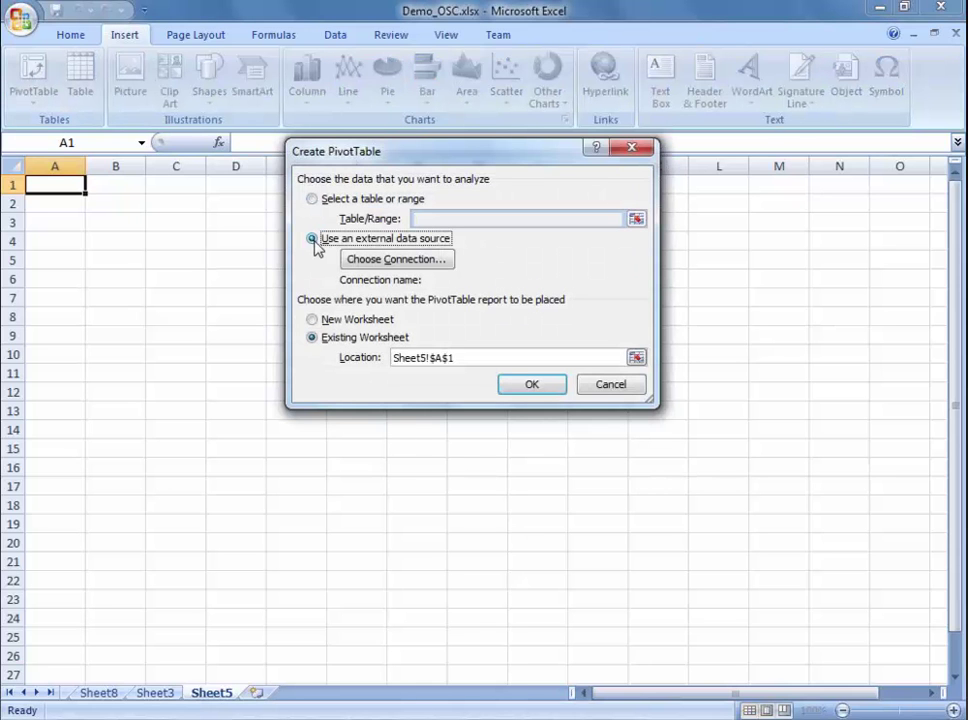
left_click(432, 262)
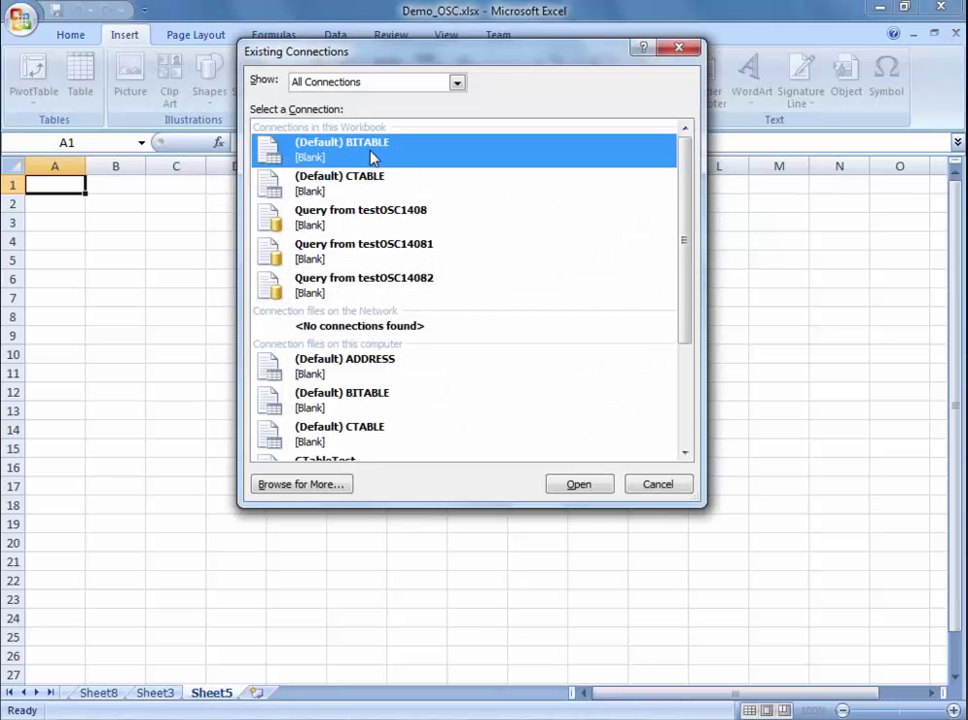
double_click(373, 158)
left_click(547, 392)
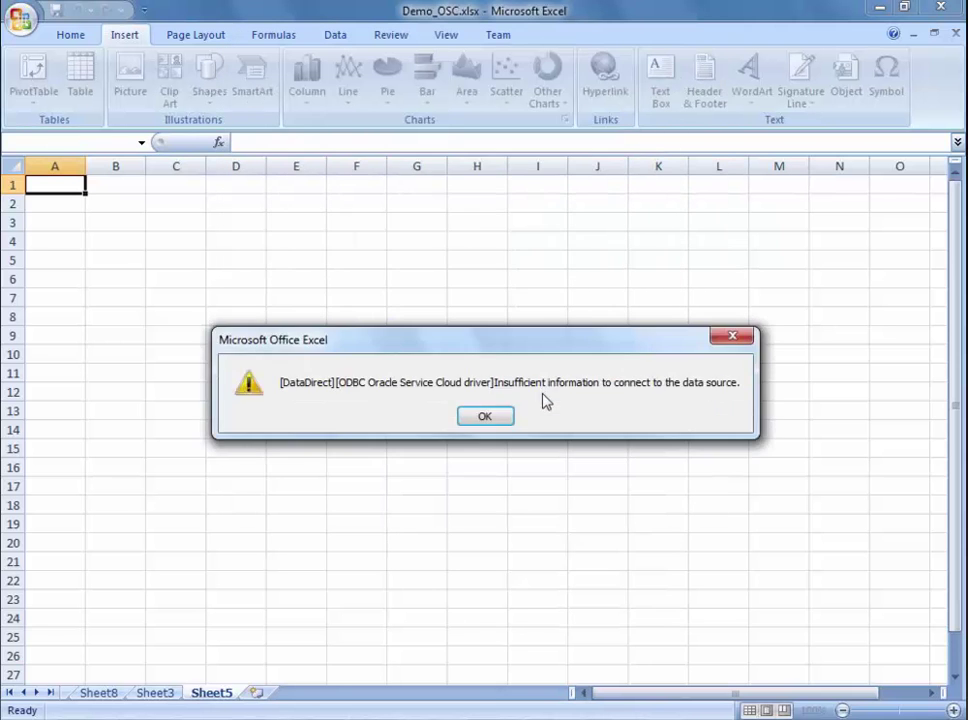
Step: Dismiss the insufficient-information error, choose the testOSC1408 data source and log on with the account password
left_click(486, 417)
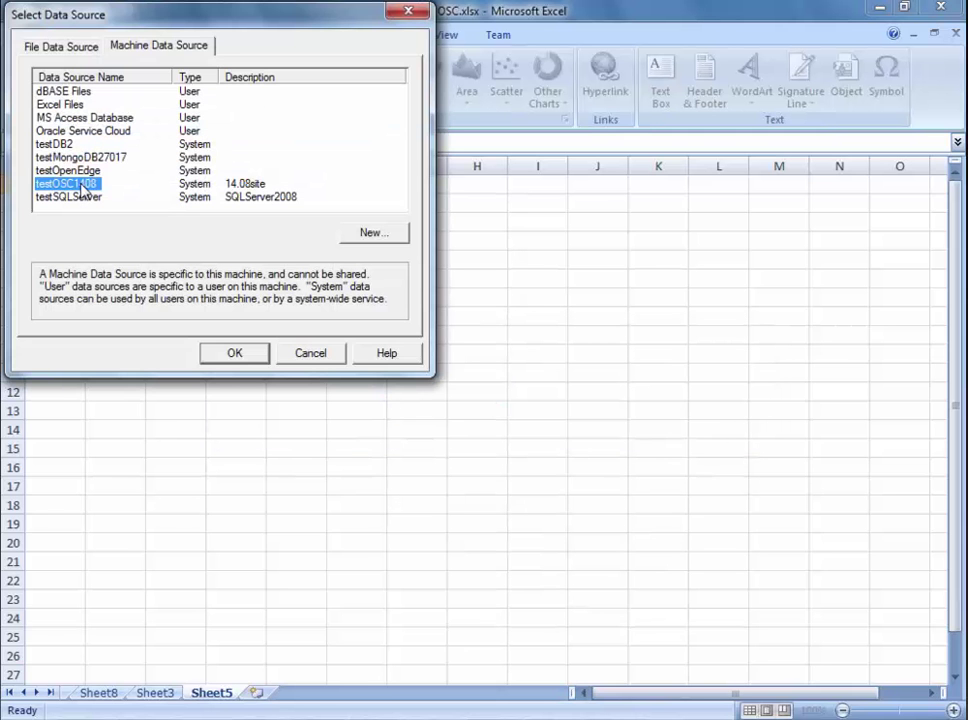
left_click(238, 354)
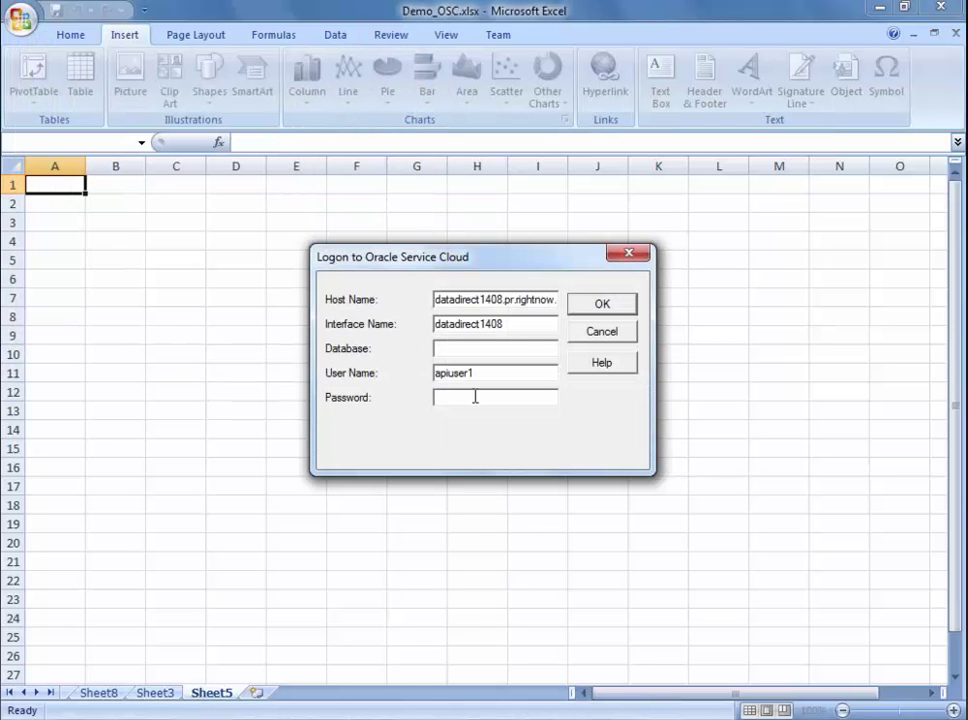
type("*******")
key("Return")
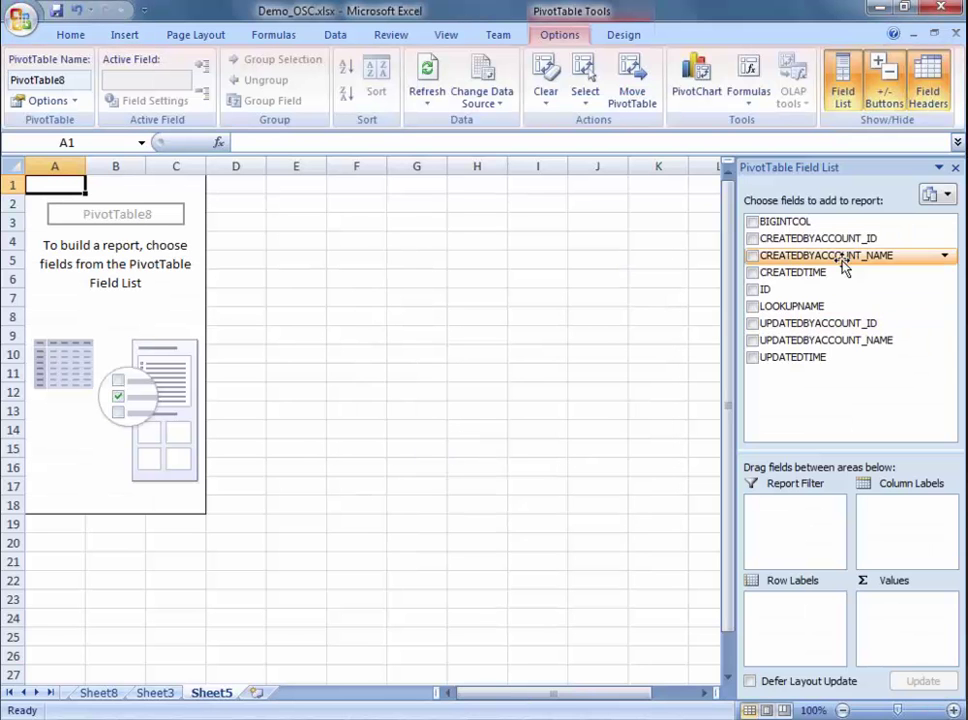
Step: Add CREATEDBYACCOUNT_NAME, CREATEDTIME and LOOKUPNAME as rows with Sum of ID, then view Sheet8
left_click(752, 222)
left_click(752, 222)
left_click(752, 239)
left_click(752, 239)
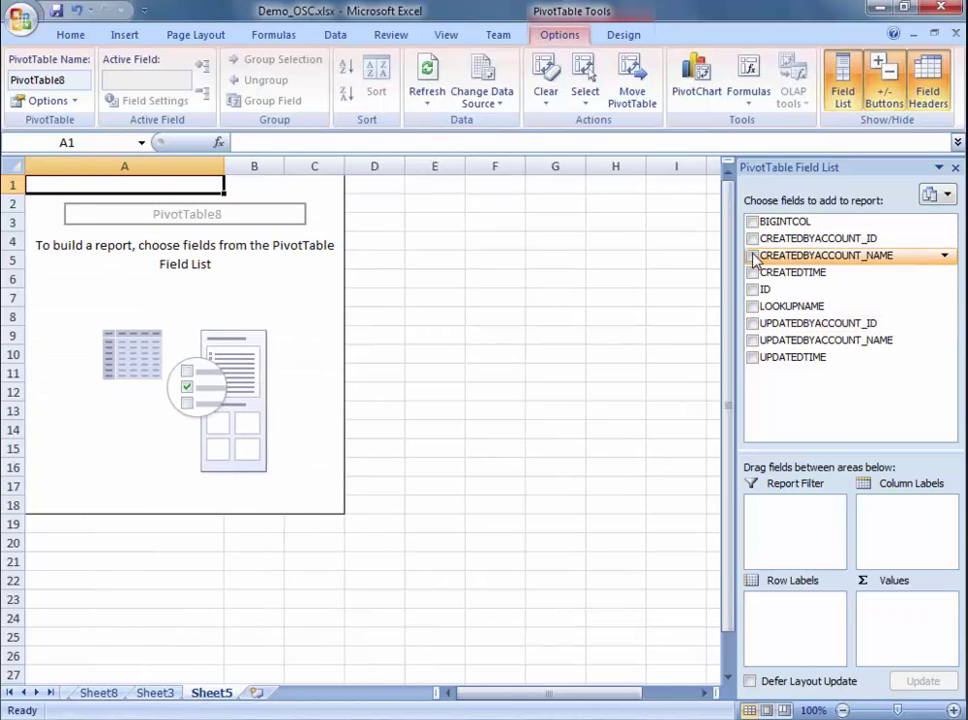
left_click(752, 256)
left_click(752, 273)
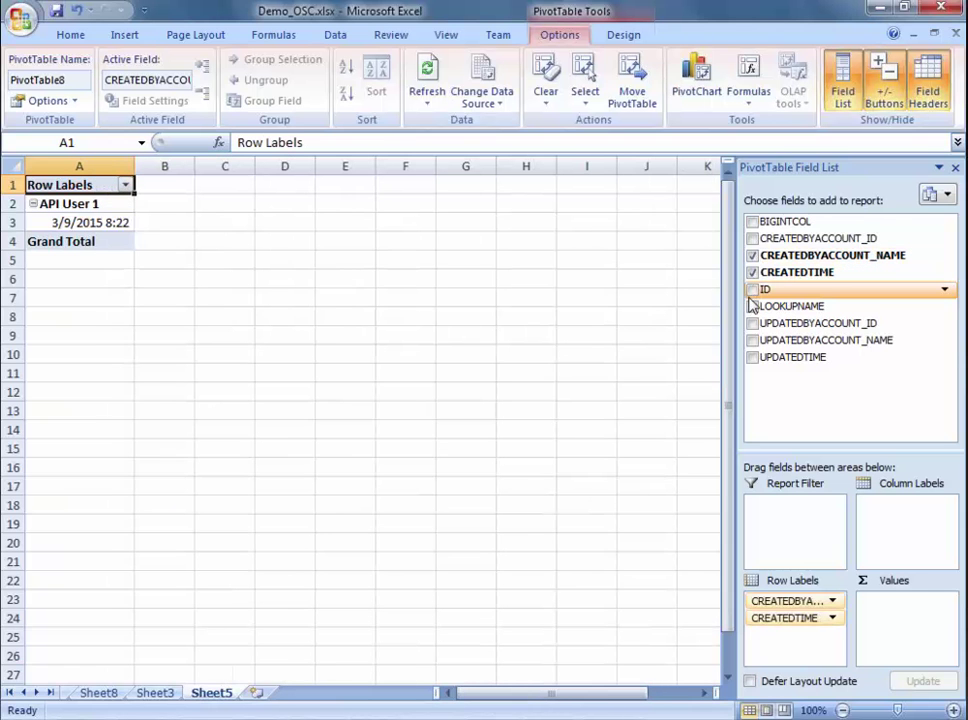
left_click(752, 289)
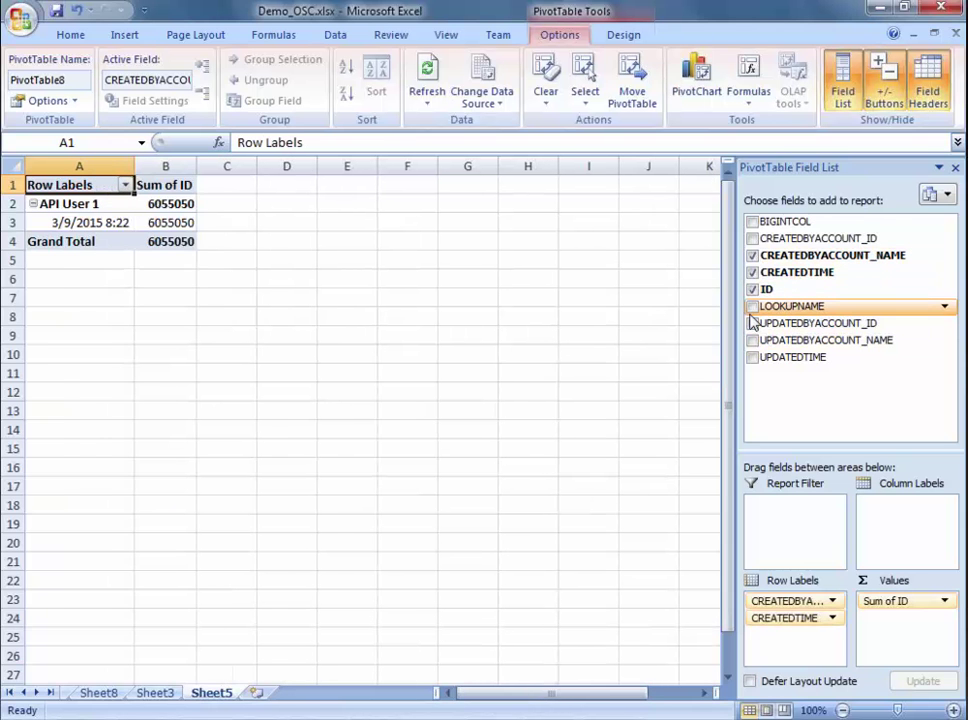
left_click(752, 306)
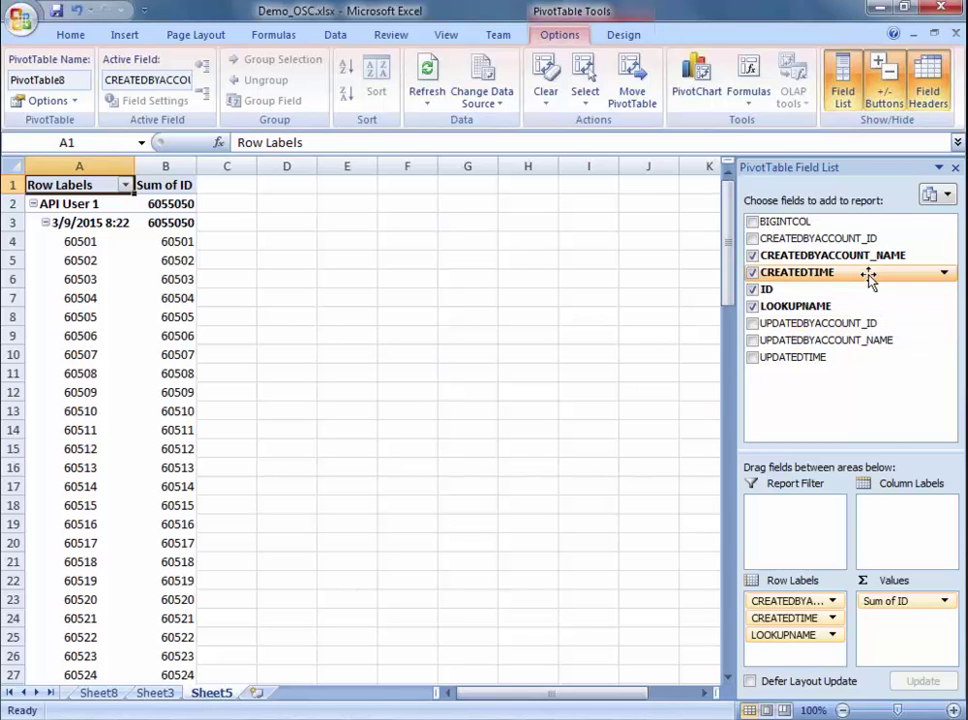
left_click(100, 693)
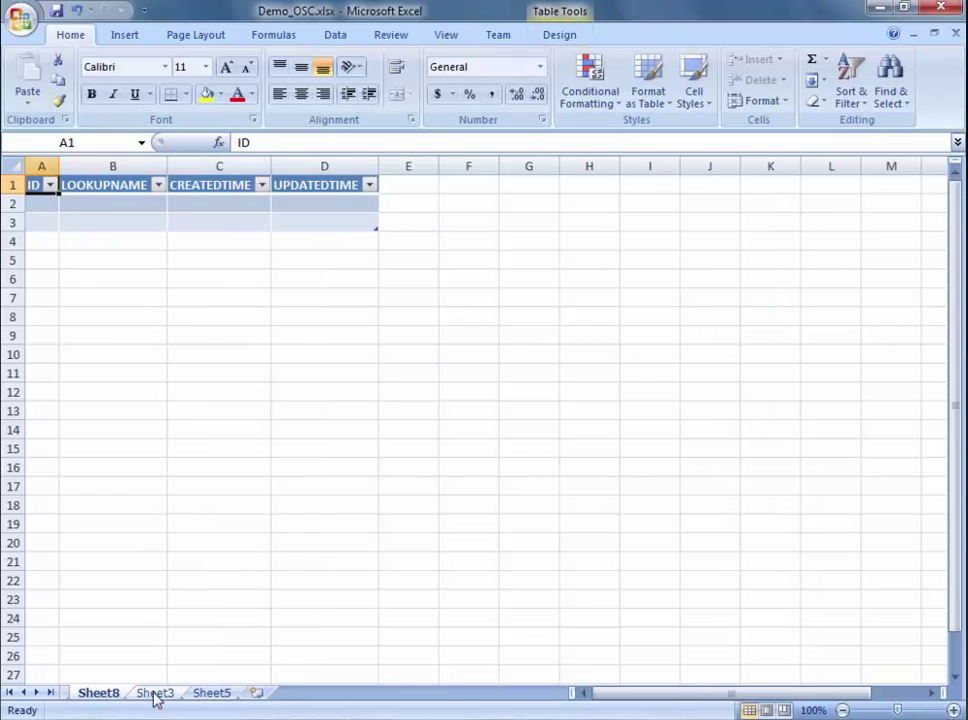
Step: Show the Example Report sheet with its Sum of REALCOL list and Total chart
left_click(112, 693)
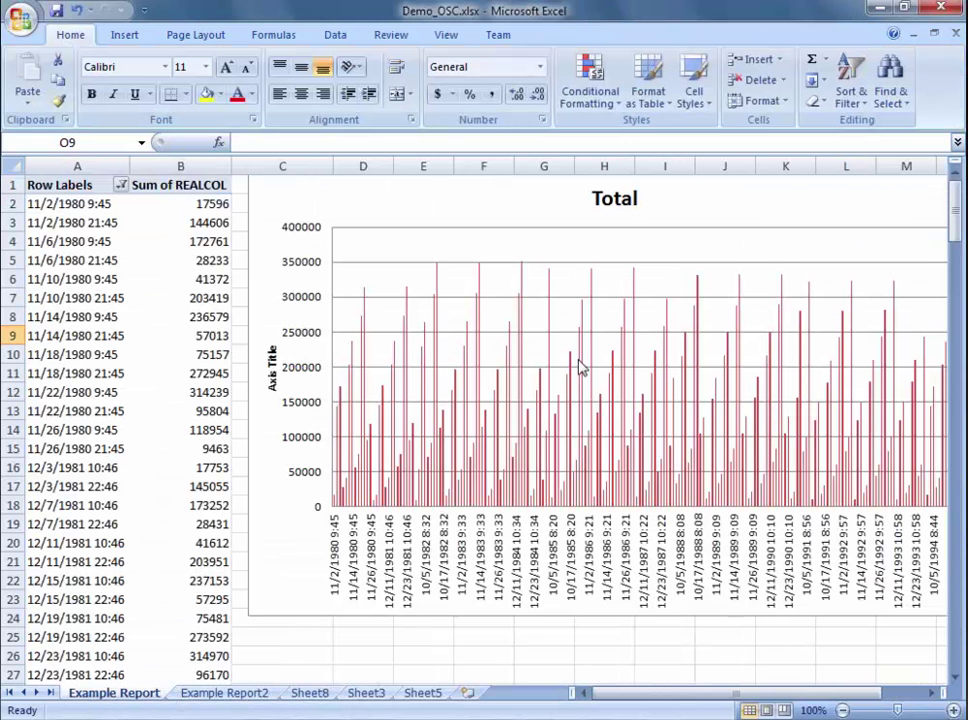